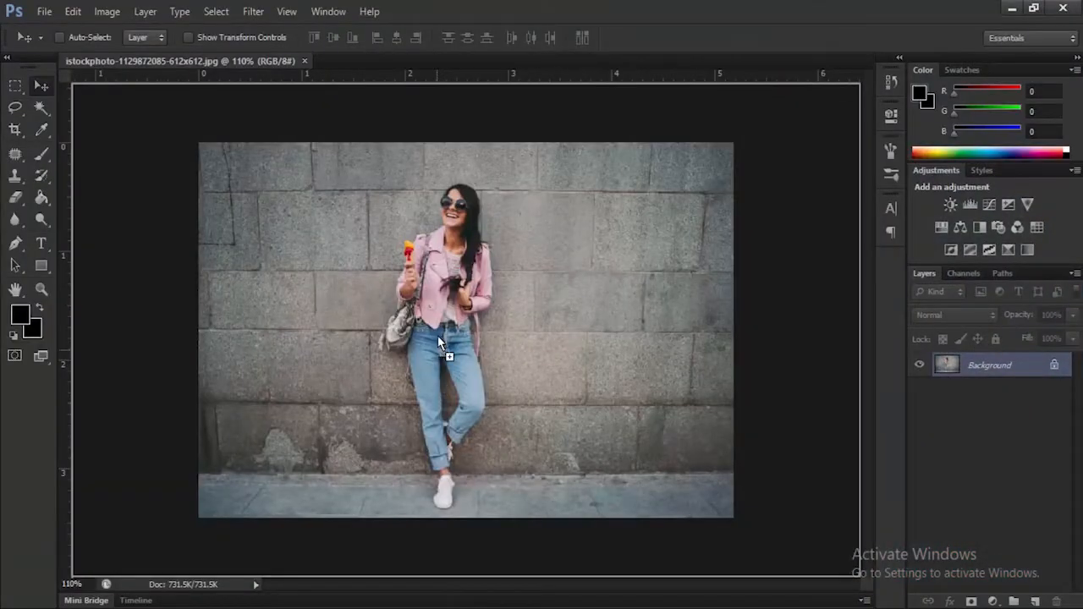
Place Untitled-1 copy.png over the photo, scale the frame to about 8.3% around the woman and rotate it about -19.33°
left_click_drag(437, 336, 437, 336)
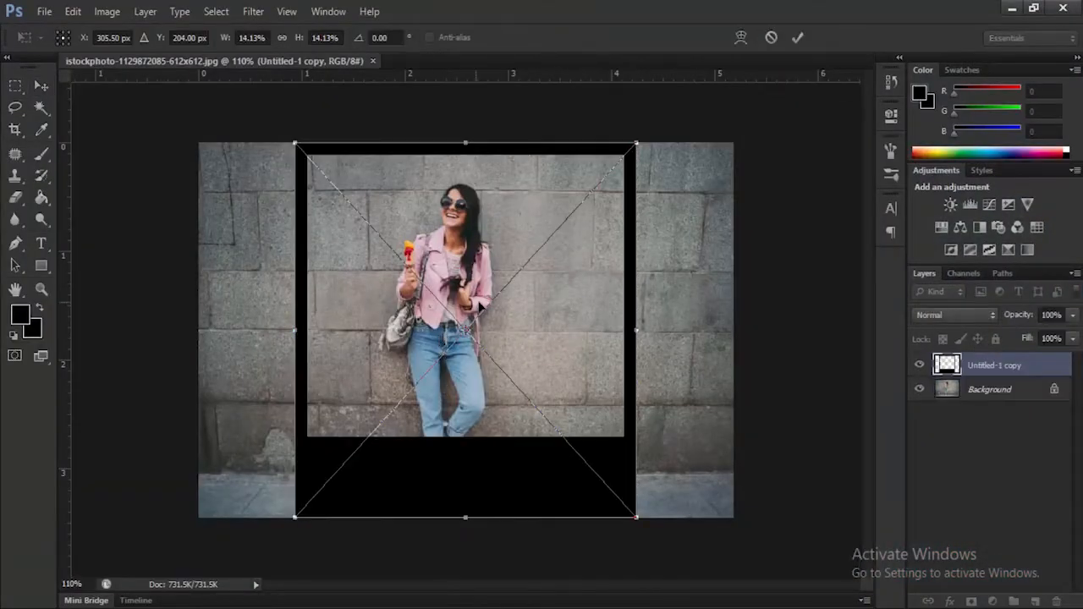
left_click_drag(640, 137, 520, 314)
left_click_drag(466, 380, 497, 262)
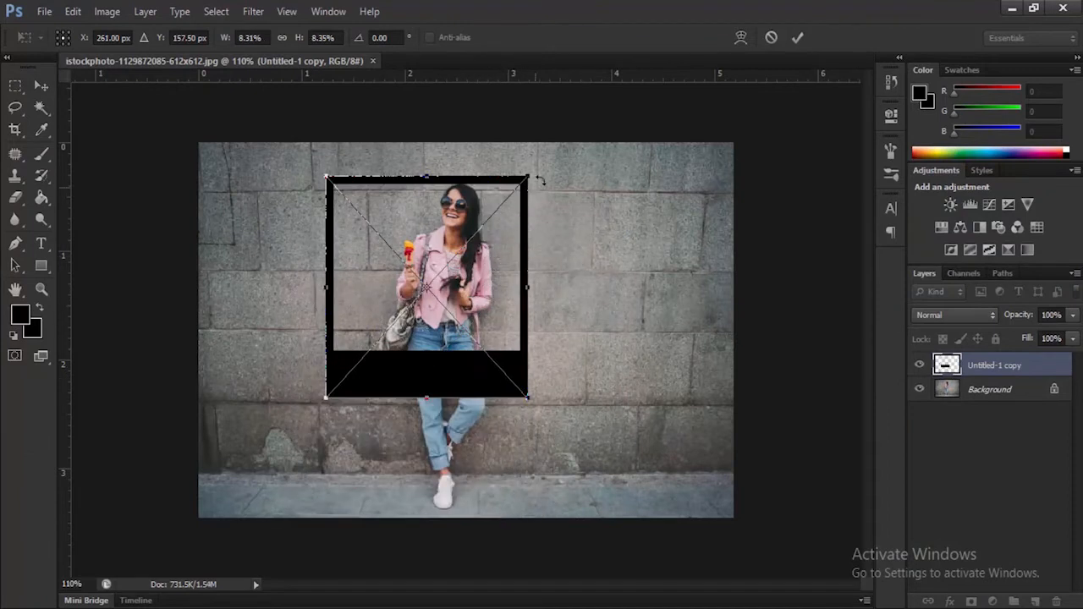
left_click_drag(540, 166, 499, 144)
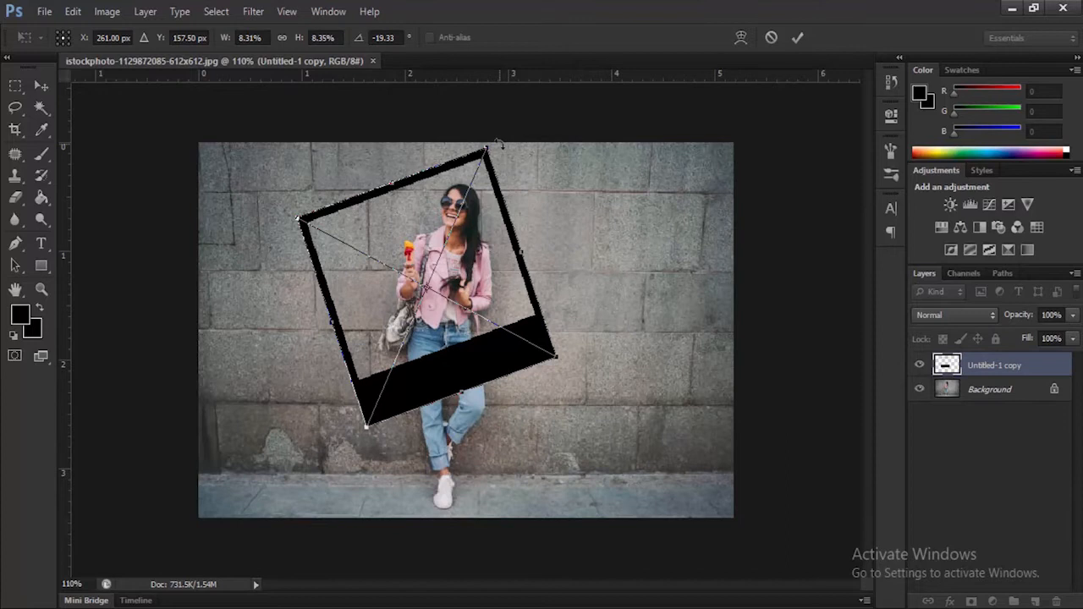
Enlarge the tilted frame to about 9.13% width and 9.17% height and commit the placement
left_click_drag(556, 360, 574, 372)
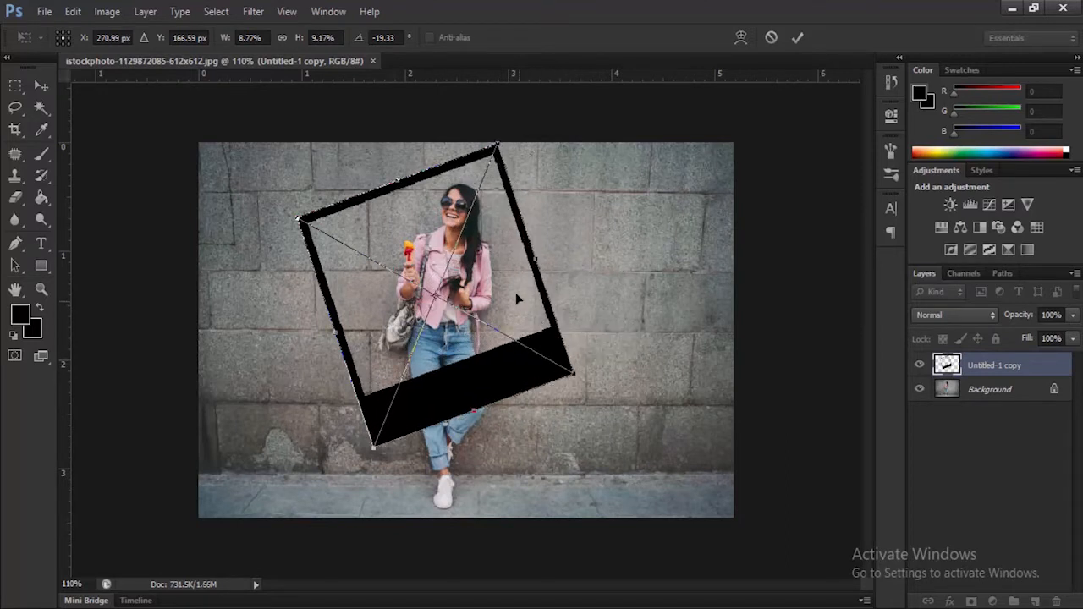
key("ctrl+z")
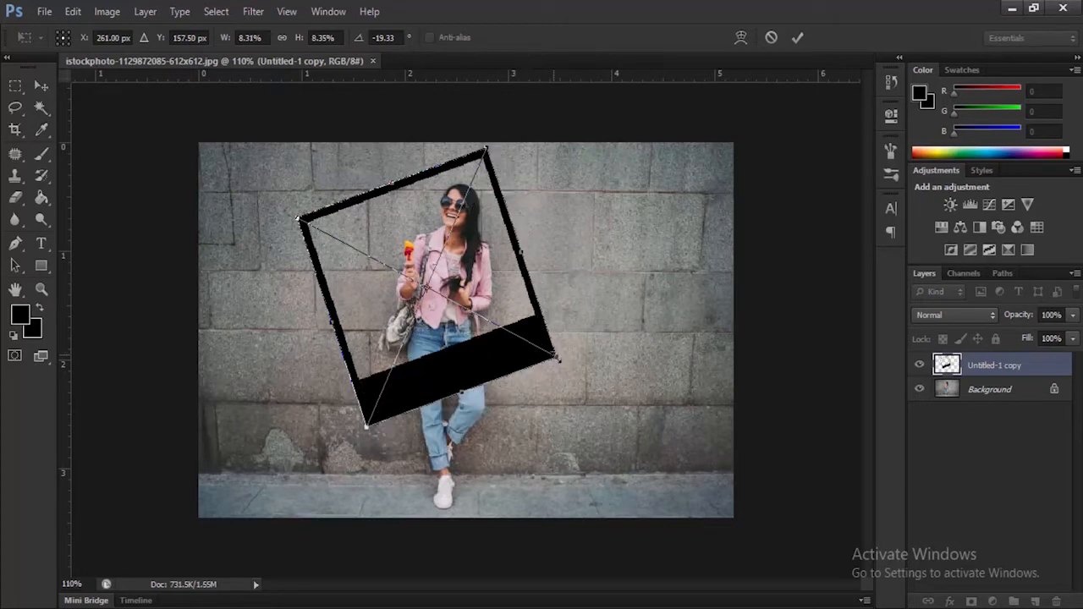
left_click_drag(557, 356, 582, 371)
left_click_drag(517, 286, 511, 274)
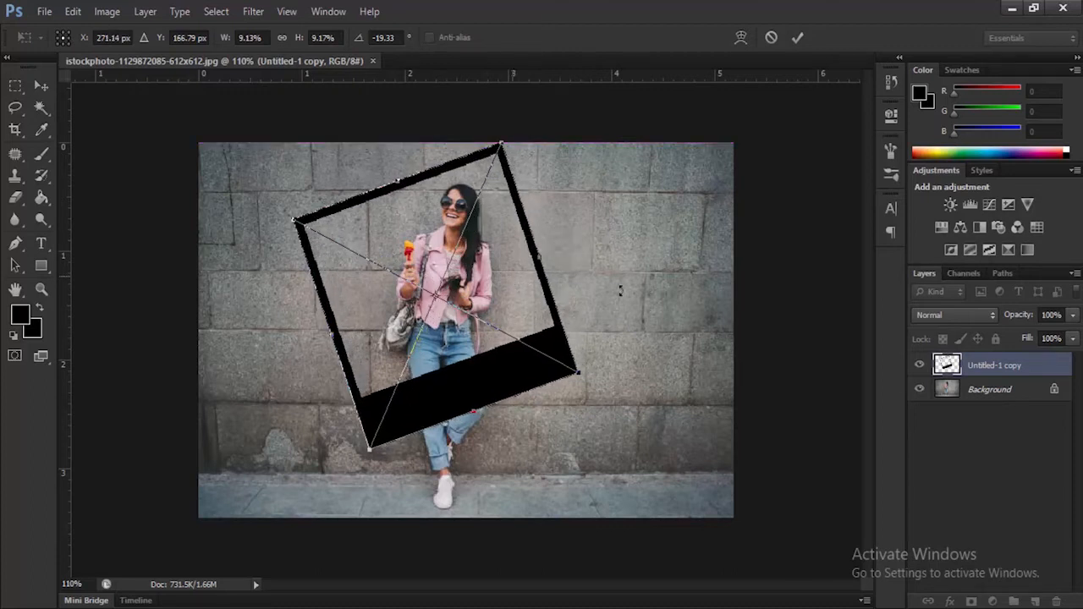
left_click(798, 38)
Lower the frame layer's opacity to 41%, then reduce its height to about 8.43% and shift it slightly down over the woman
left_click(1072, 317)
left_click_drag(1072, 338, 1028, 338)
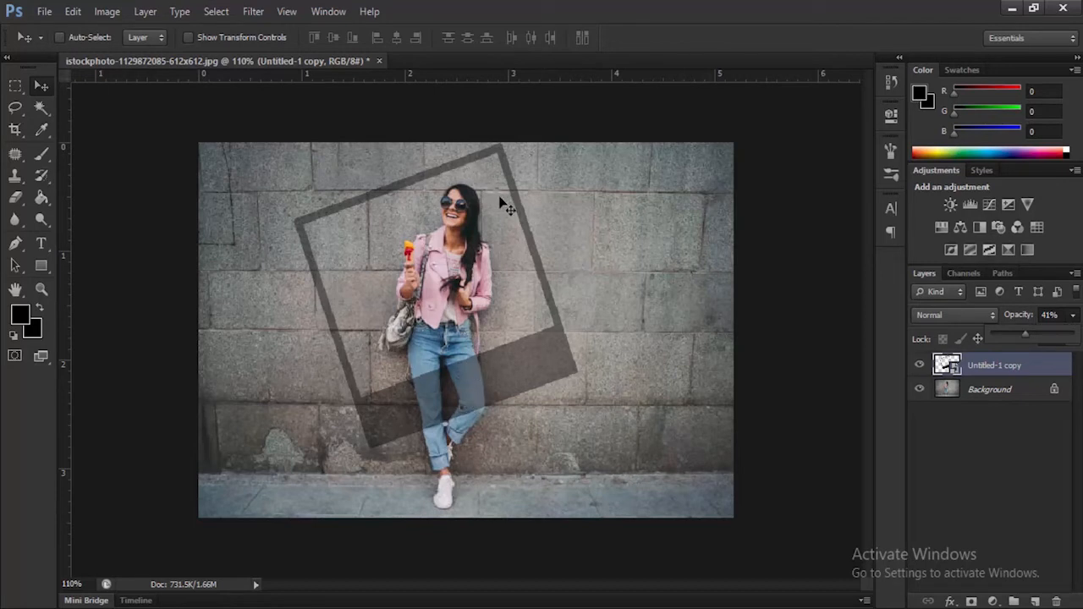
key("ctrl+t")
left_click_drag(474, 413, 469, 402)
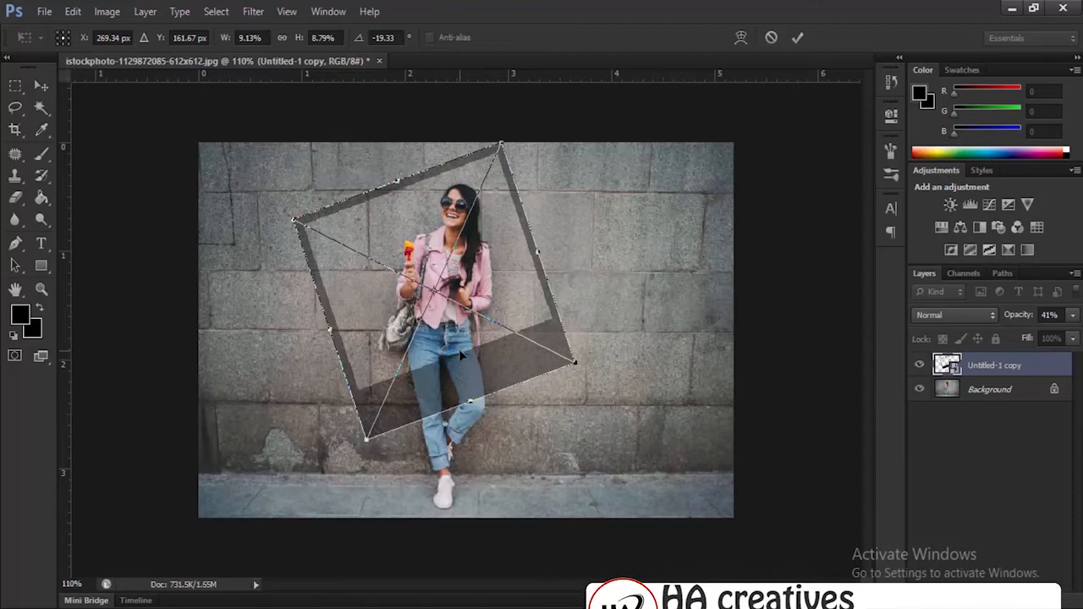
left_click_drag(427, 245, 431, 258)
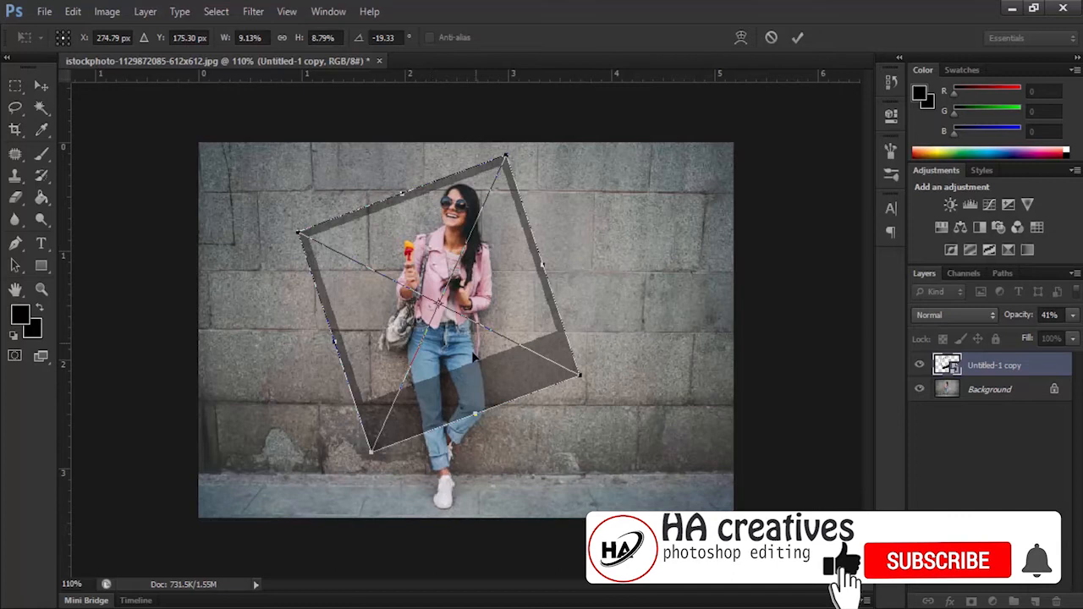
left_click_drag(476, 413, 467, 403)
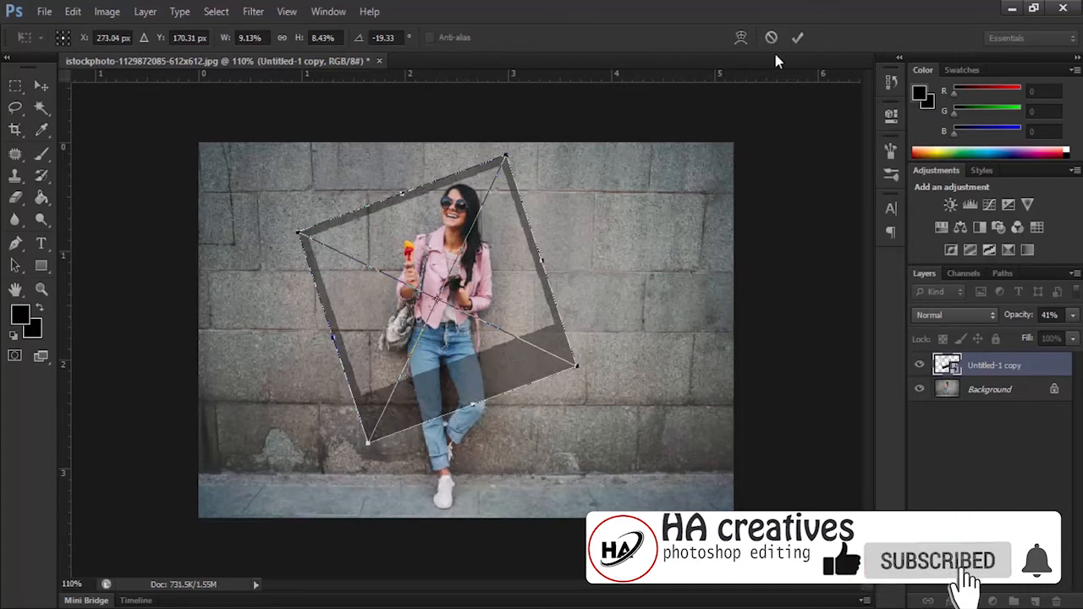
left_click(795, 39)
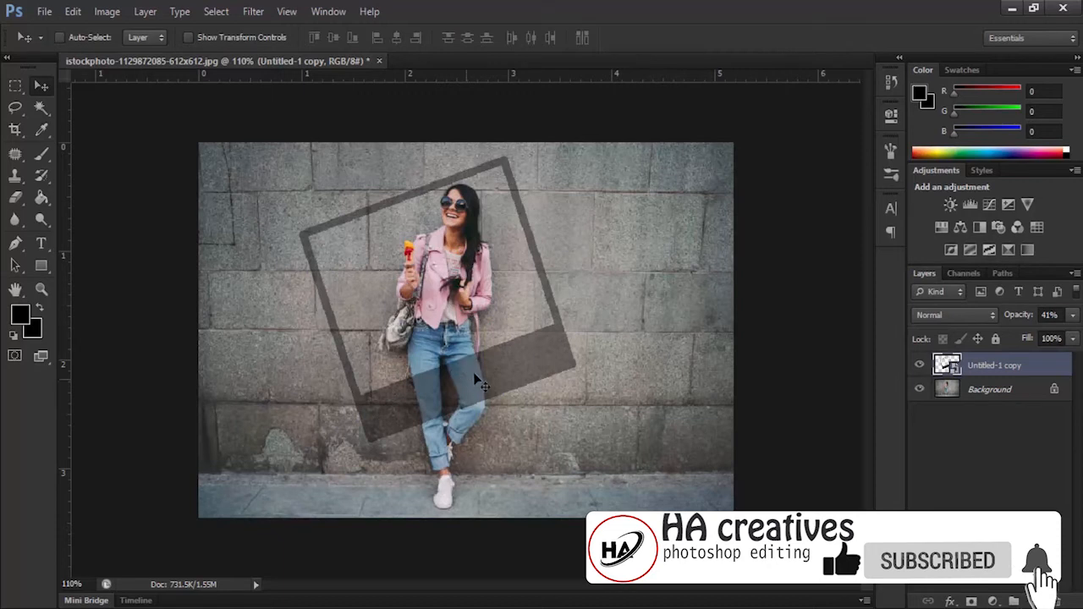
Select the woman's bent leg on the Background layer using the Quick Selection tool with a 20 px brush
scroll(472, 376, "up", 6)
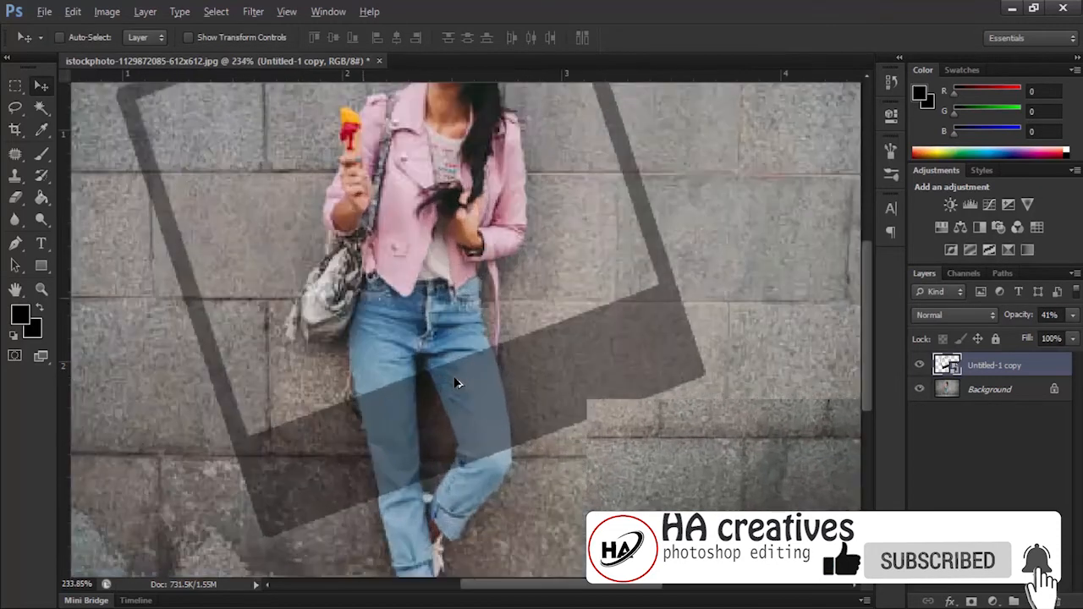
scroll(477, 391, "up", 2)
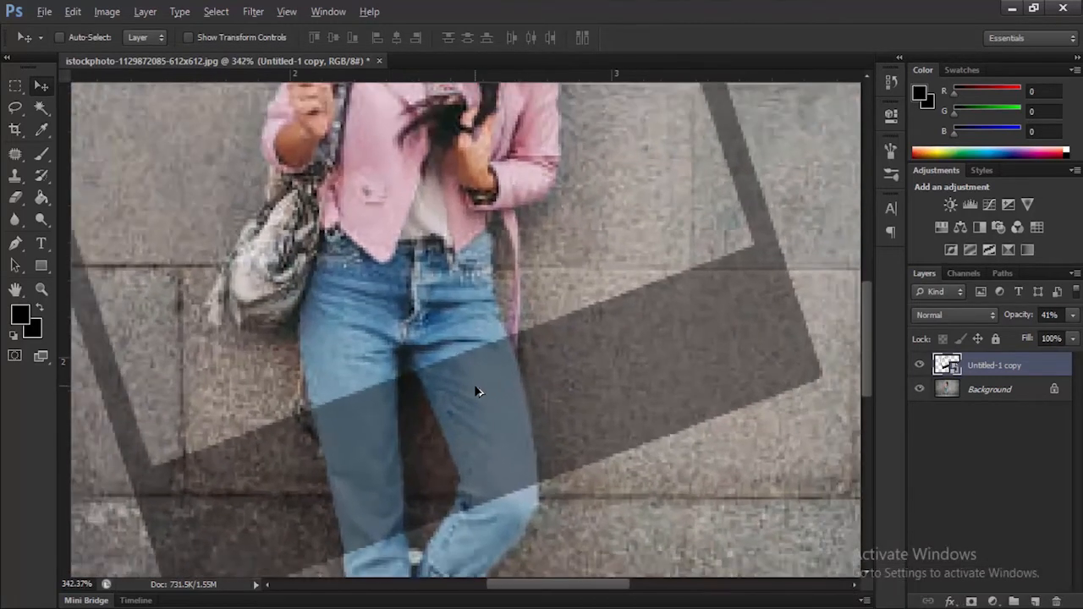
scroll(477, 391, "down", 2)
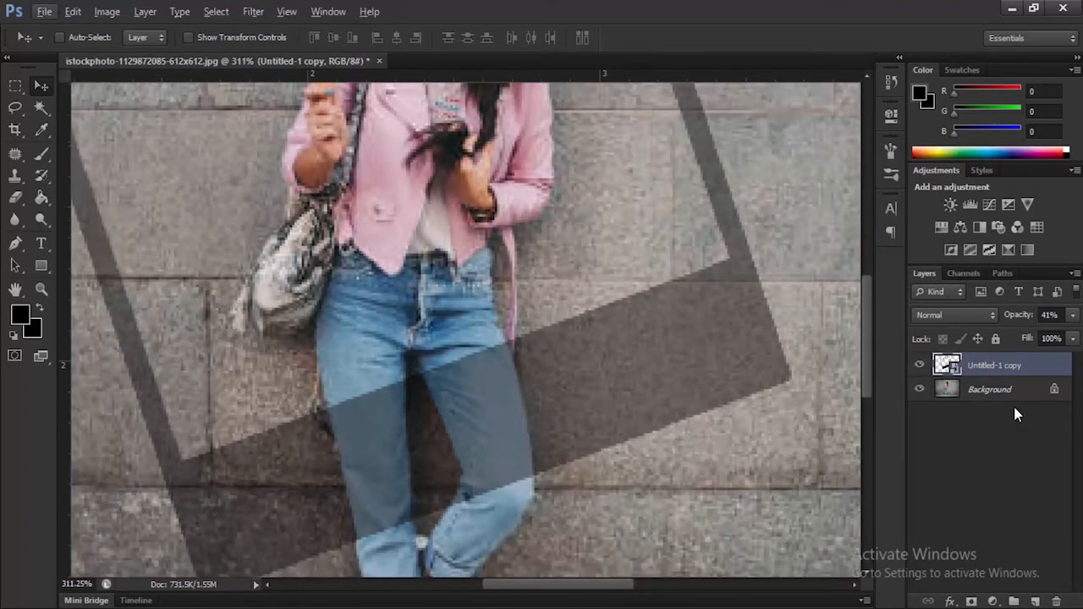
left_click(974, 391)
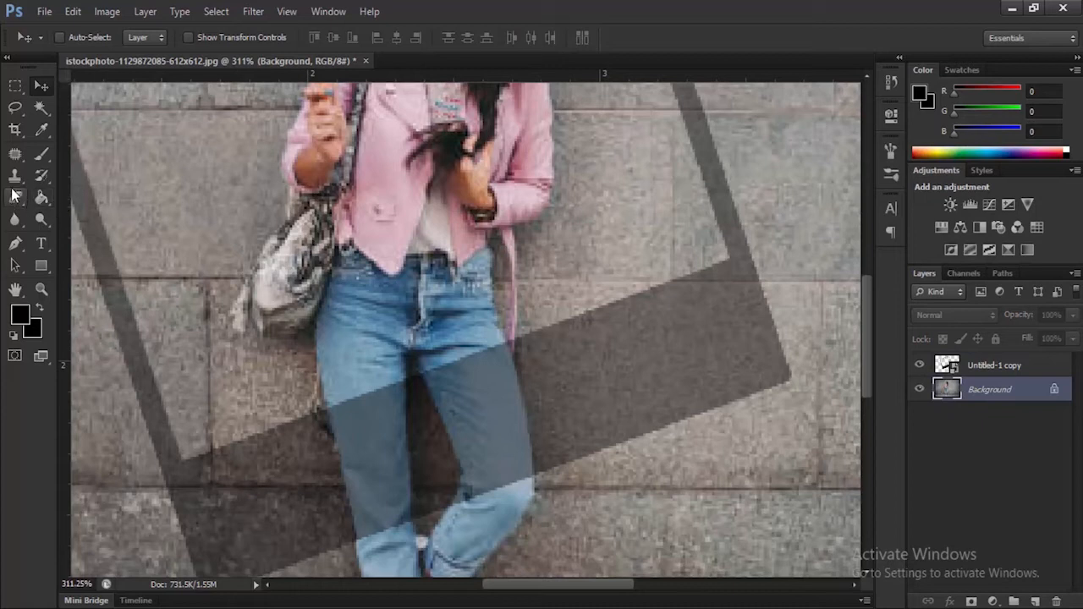
left_click(40, 108)
right_click(40, 108)
left_click(131, 104)
key("bracketleft")
key("bracketleft")
key("bracketleft")
key("bracketleft")
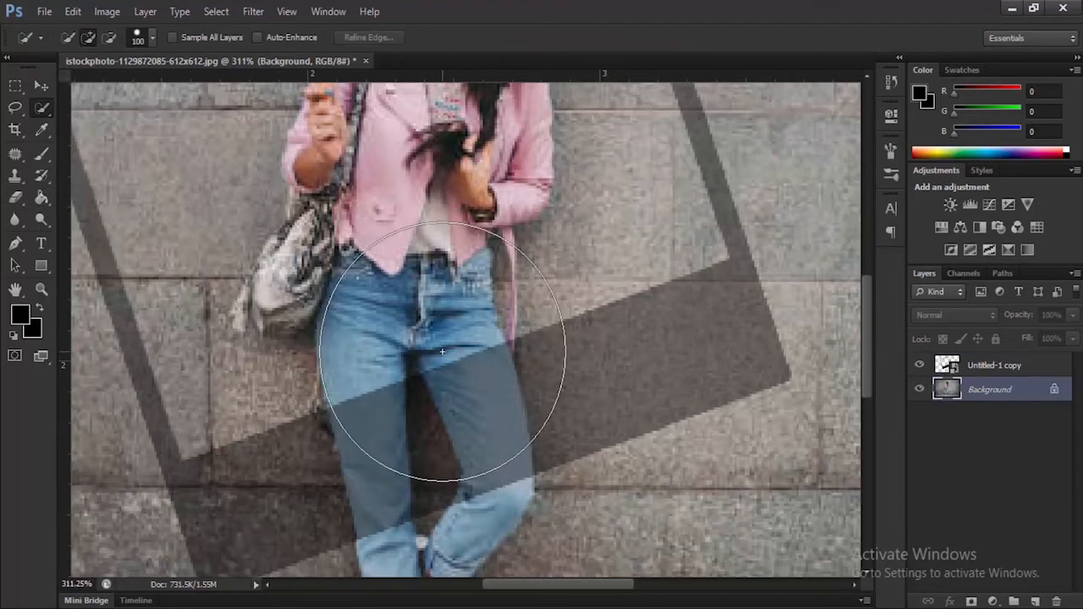
key("bracketleft")
key("bracketleft")
key("bracketleft")
key("bracketleft")
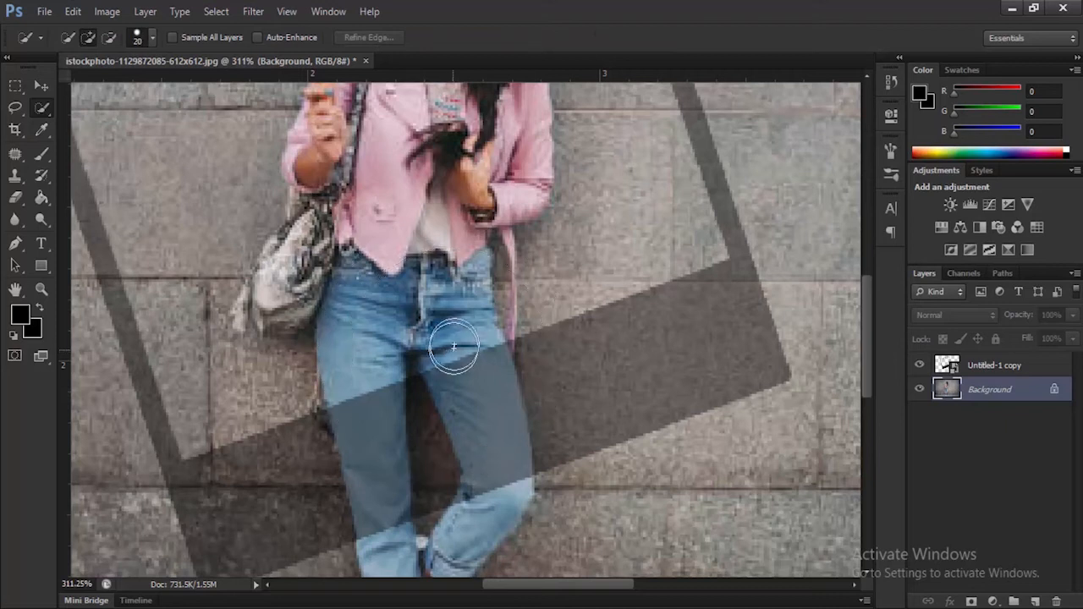
mouse_move(455, 355)
left_mouse_down()
mouse_move(489, 459)
mouse_move(483, 523)
left_mouse_up()
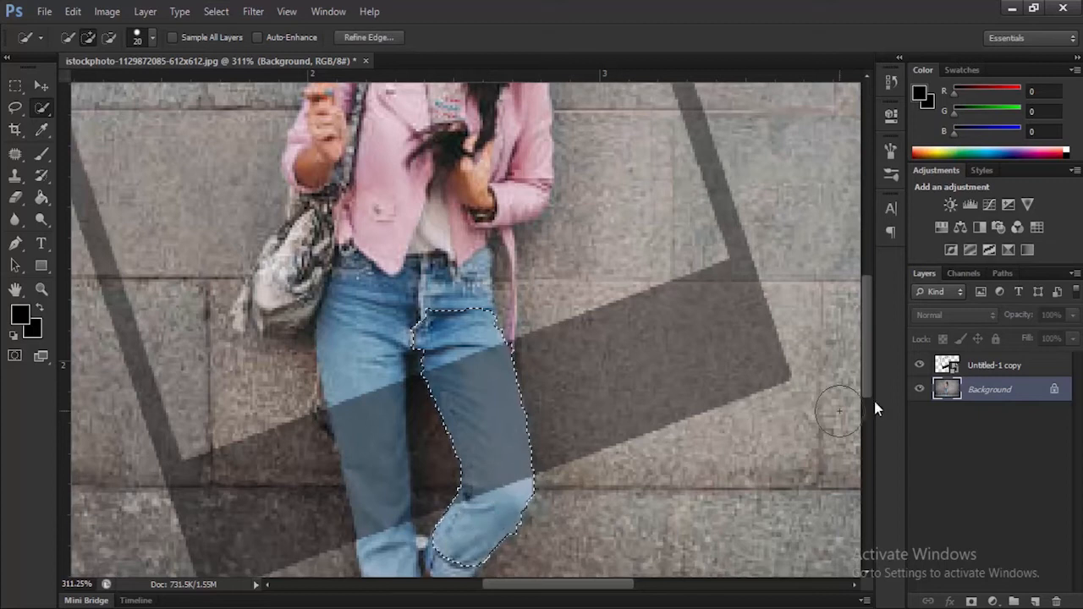
Rasterize the frame layer, erase the part of the frame covering the selected leg, and deselect
left_click(991, 366)
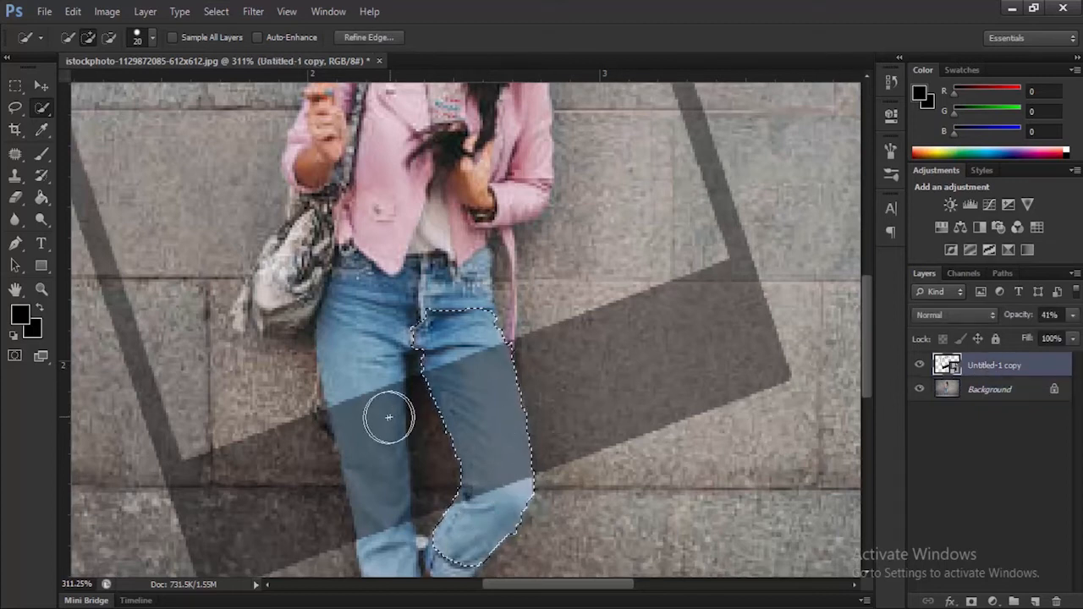
left_click(17, 199)
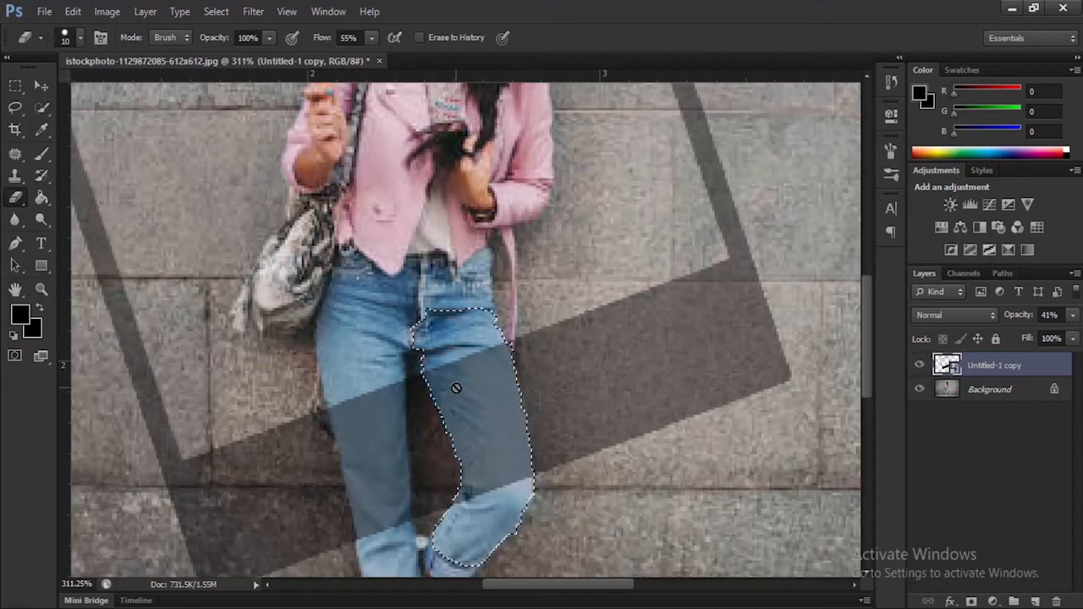
right_click(986, 369)
left_click(882, 204)
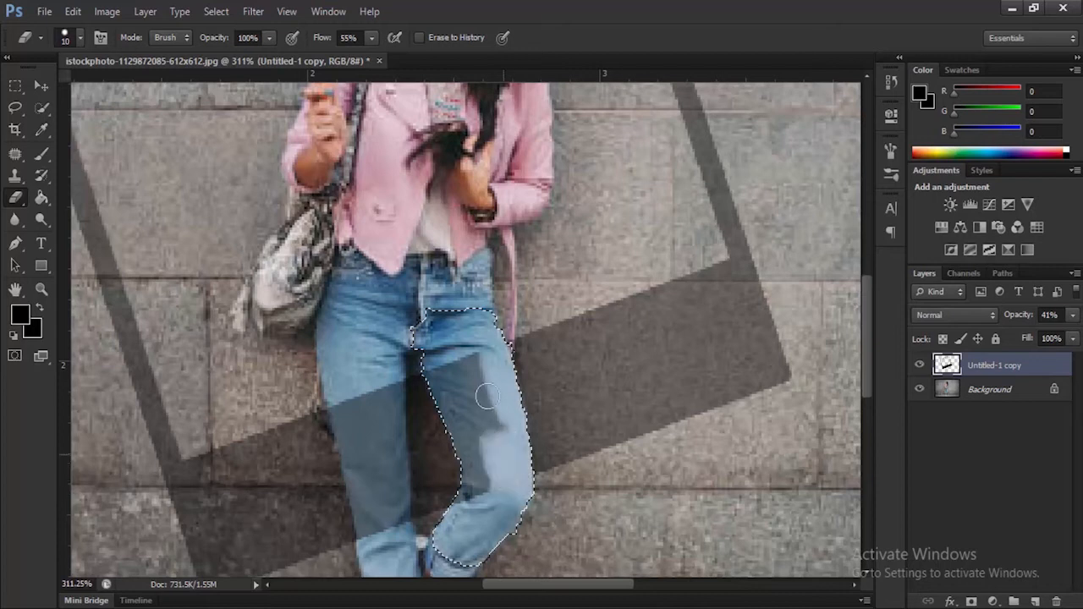
mouse_move(463, 398)
left_mouse_down()
mouse_move(430, 373)
mouse_move(456, 452)
mouse_move(473, 462)
mouse_move(470, 425)
mouse_move(476, 480)
left_mouse_up()
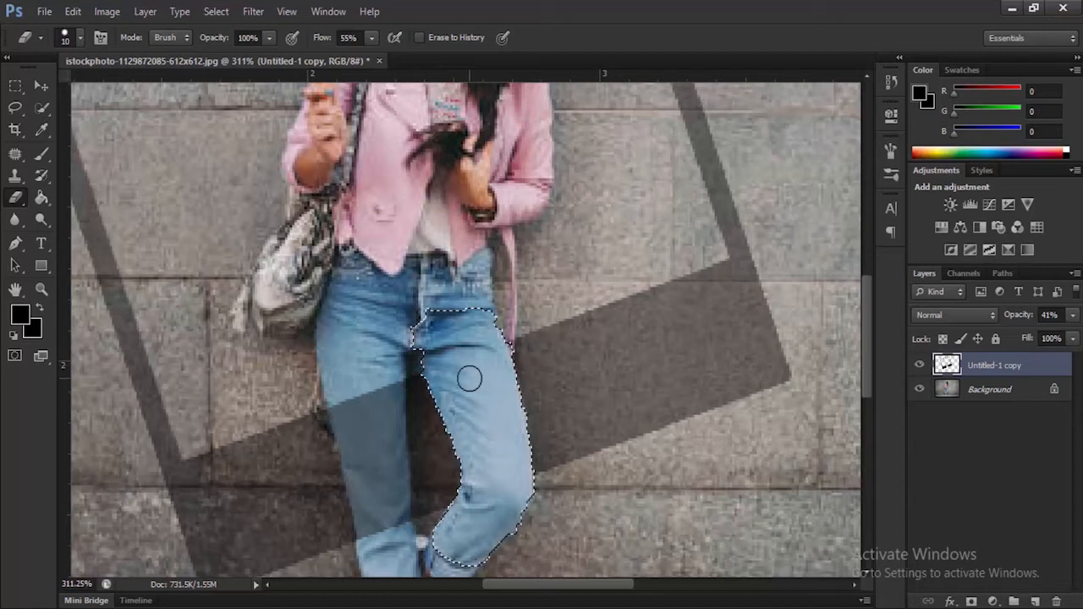
key("ctrl+d")
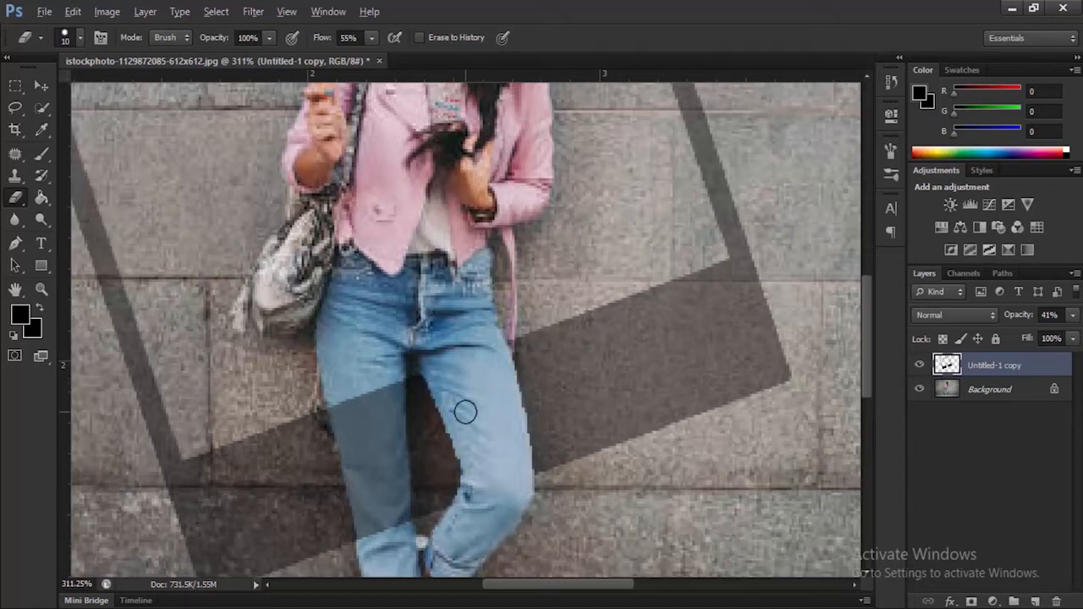
Restore the frame layer's opacity to 100%
scroll(465, 412, "down", 4)
scroll(465, 412, "down", 2)
key("bracketleft")
key("bracketleft")
key("bracketleft")
key("ctrl+0")
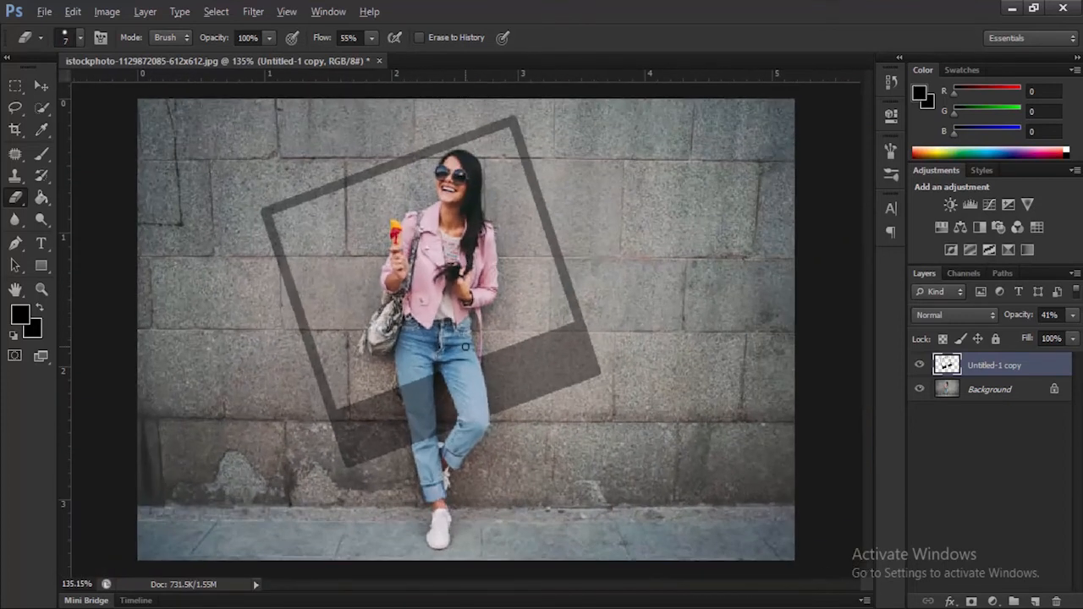
scroll(465, 347, "up", 1)
scroll(466, 347, "down", 3)
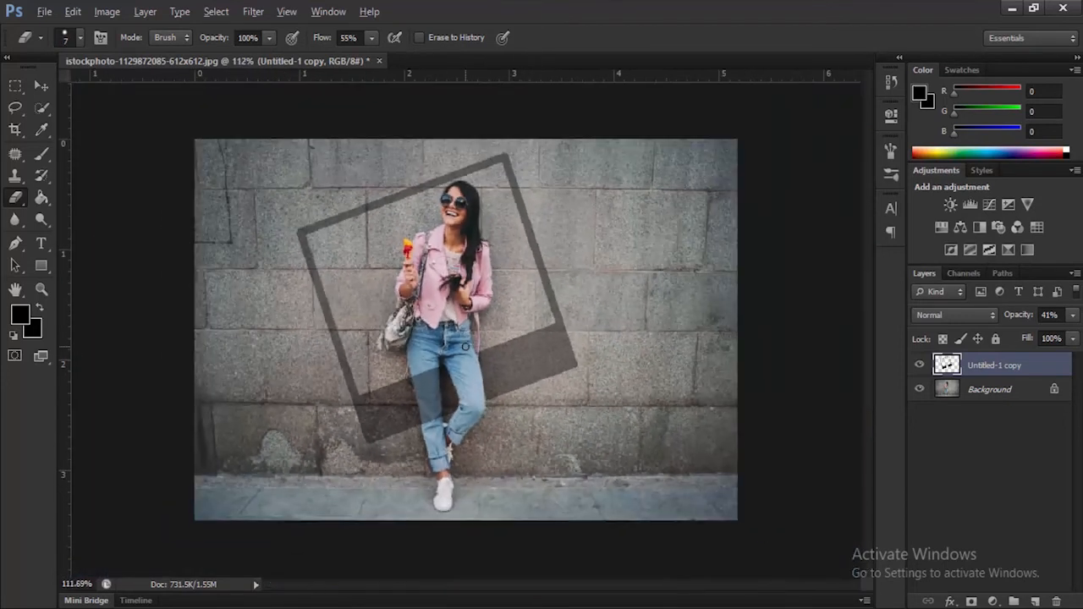
left_click(1074, 316)
left_click_drag(1049, 339, 1079, 337)
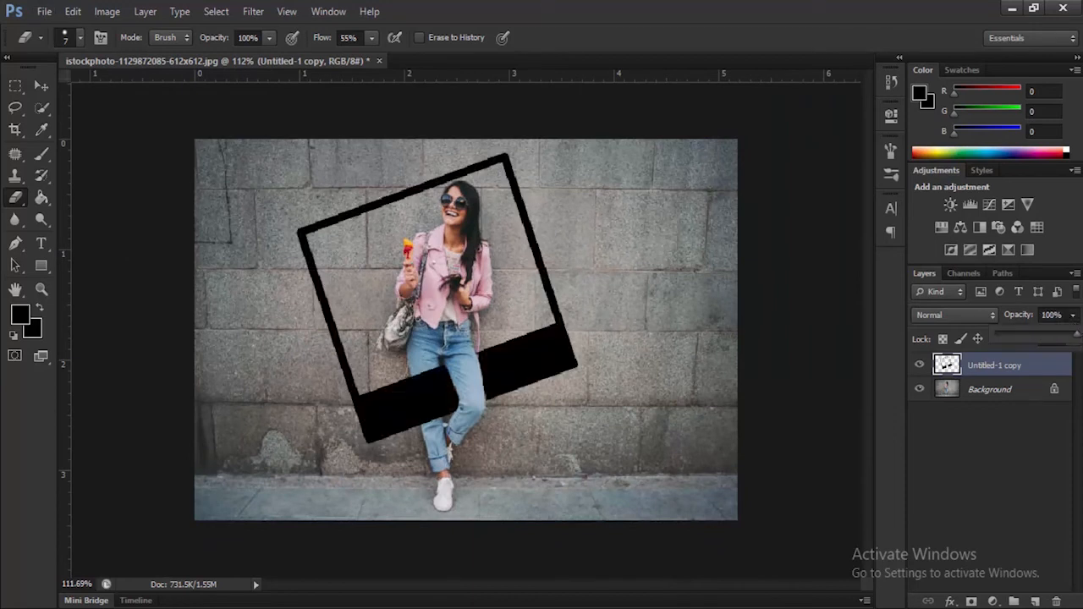
left_click_drag(1078, 340, 1069, 341)
Add a Black & White adjustment layer with default settings directly above the Background layer
left_click(1007, 388)
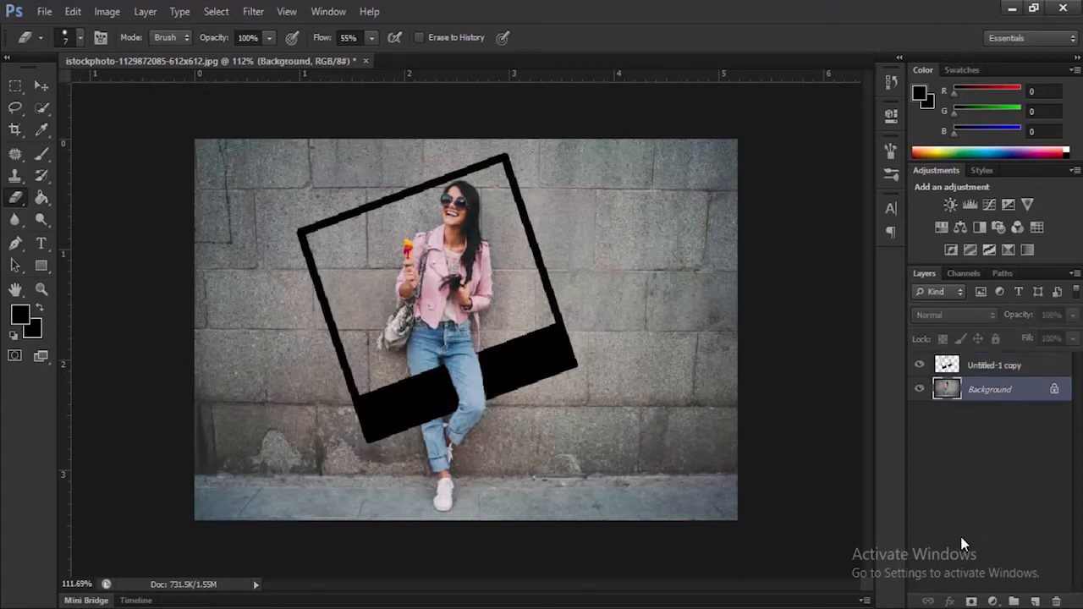
left_click(994, 601)
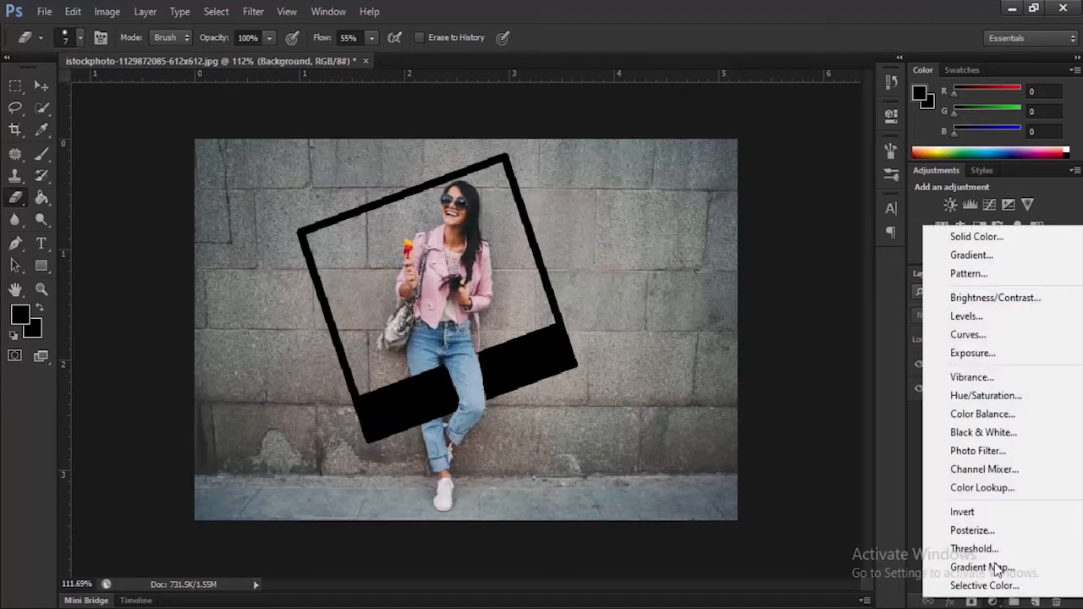
left_click(1010, 433)
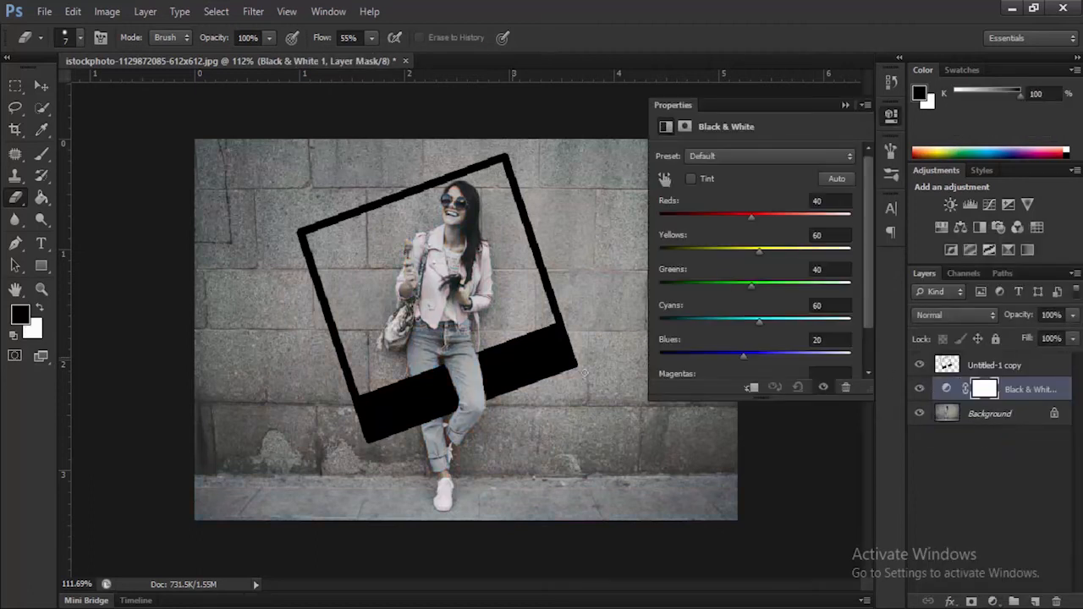
left_click(844, 105)
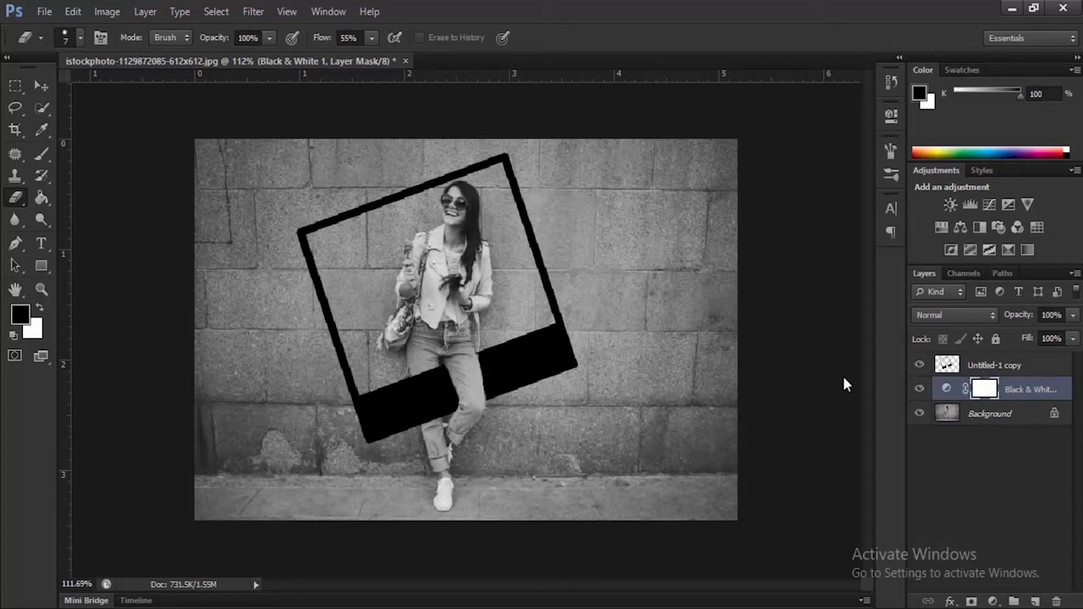
Paint black with a 20 px brush on the Black & White layer mask over the woman and wall inside the frame, bringing back their color
left_click(29, 322)
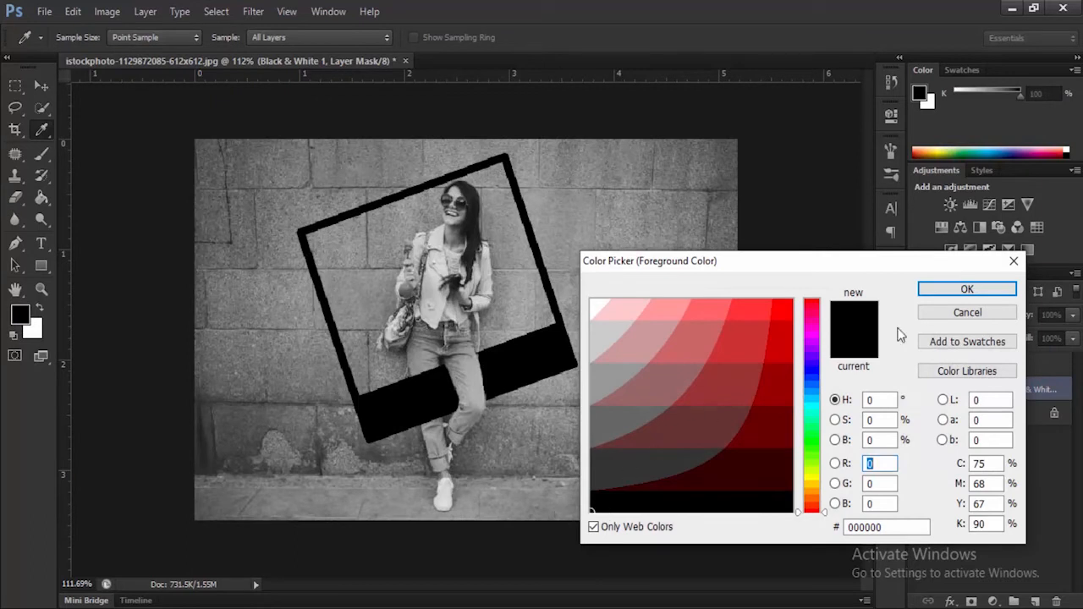
left_click(935, 289)
left_click(41, 157)
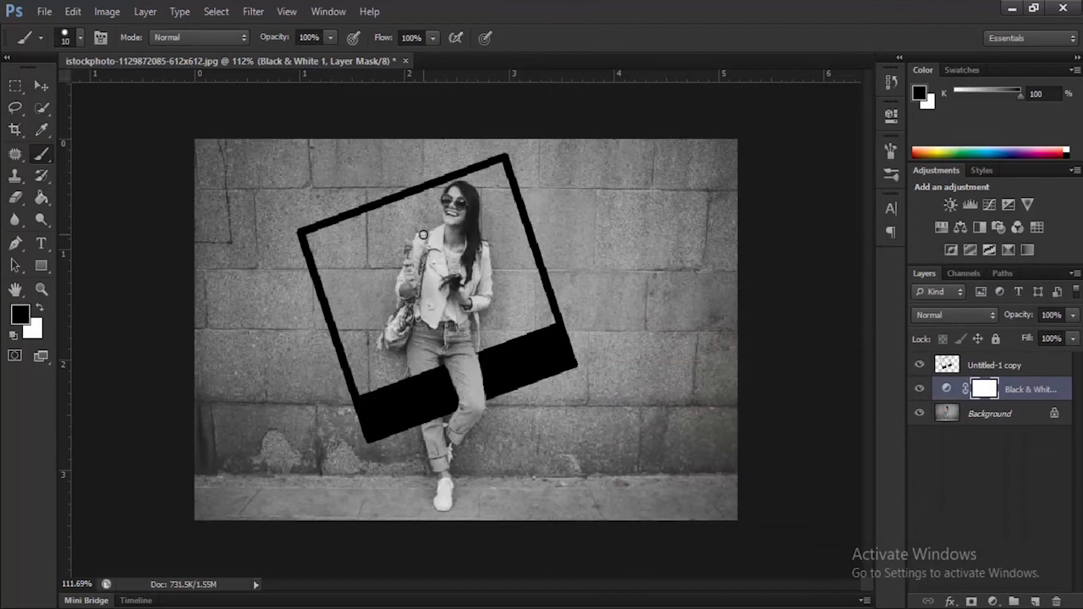
scroll(418, 236, "up", 3)
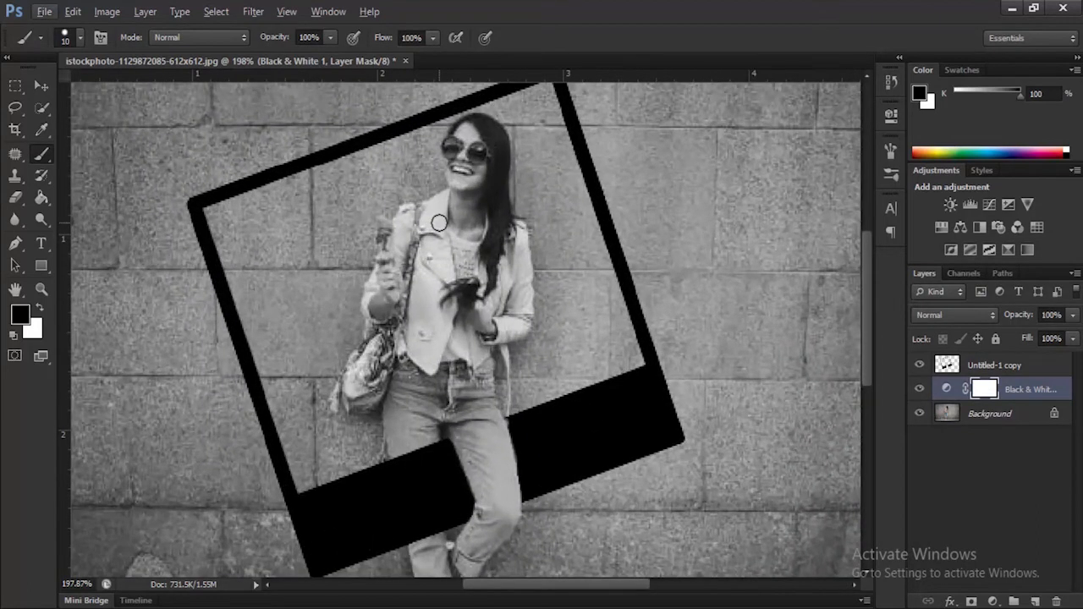
key("bracketright")
key("bracketright")
mouse_move(483, 154)
left_mouse_down()
mouse_move(418, 184)
mouse_move(487, 149)
mouse_move(491, 131)
mouse_move(450, 134)
mouse_move(485, 133)
mouse_move(474, 183)
mouse_move(401, 281)
mouse_move(371, 284)
mouse_move(386, 250)
mouse_move(390, 288)
mouse_move(356, 351)
mouse_move(377, 229)
mouse_move(338, 391)
mouse_move(368, 373)
mouse_move(366, 414)
mouse_move(405, 361)
mouse_move(413, 395)
mouse_move(389, 442)
mouse_move(477, 413)
mouse_move(451, 428)
mouse_move(494, 426)
mouse_move(458, 413)
mouse_move(360, 452)
mouse_move(352, 472)
mouse_move(368, 443)
mouse_move(330, 444)
mouse_move(310, 475)
mouse_move(304, 455)
mouse_move(304, 488)
mouse_move(276, 398)
mouse_move(275, 421)
mouse_move(273, 359)
mouse_move(274, 388)
mouse_move(267, 341)
mouse_move(259, 352)
mouse_move(253, 336)
mouse_move(250, 281)
mouse_move(243, 268)
mouse_move(241, 291)
mouse_move(212, 212)
mouse_move(312, 186)
mouse_move(552, 87)
mouse_move(548, 135)
mouse_move(599, 247)
left_mouse_up()
mouse_move(621, 323)
left_mouse_down()
mouse_move(632, 367)
mouse_move(554, 394)
mouse_move(524, 390)
left_mouse_up()
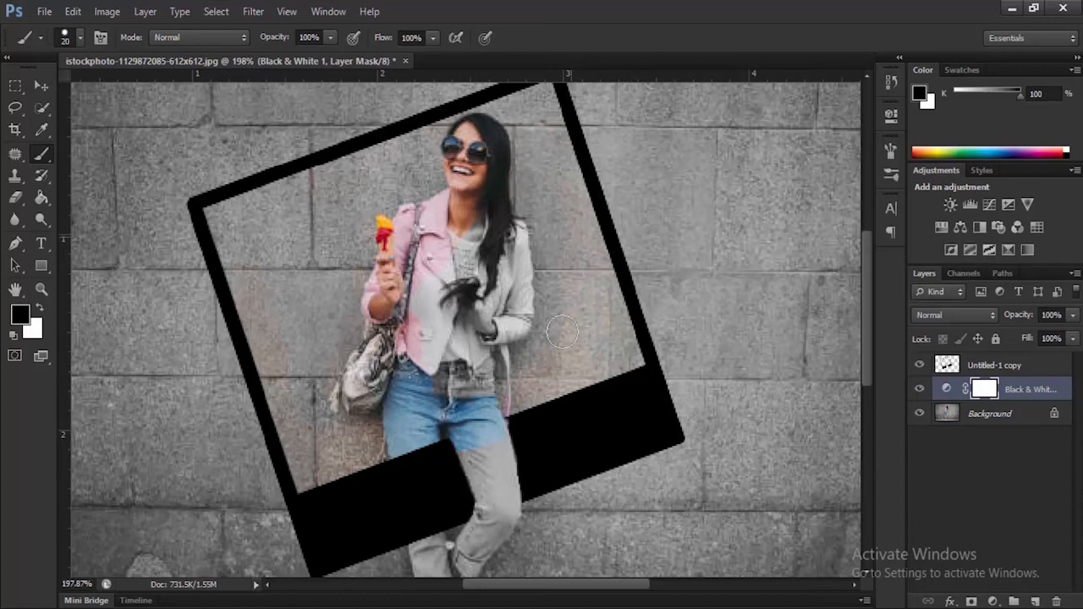
mouse_move(546, 150)
left_mouse_down()
mouse_move(530, 223)
mouse_move(534, 206)
mouse_move(514, 232)
mouse_move(511, 207)
mouse_move(489, 208)
mouse_move(486, 259)
mouse_move(462, 287)
mouse_move(483, 161)
mouse_move(499, 171)
mouse_move(513, 153)
mouse_move(434, 163)
mouse_move(414, 147)
mouse_move(360, 286)
mouse_move(368, 242)
mouse_move(350, 321)
mouse_move(302, 368)
mouse_move(305, 262)
left_mouse_up()
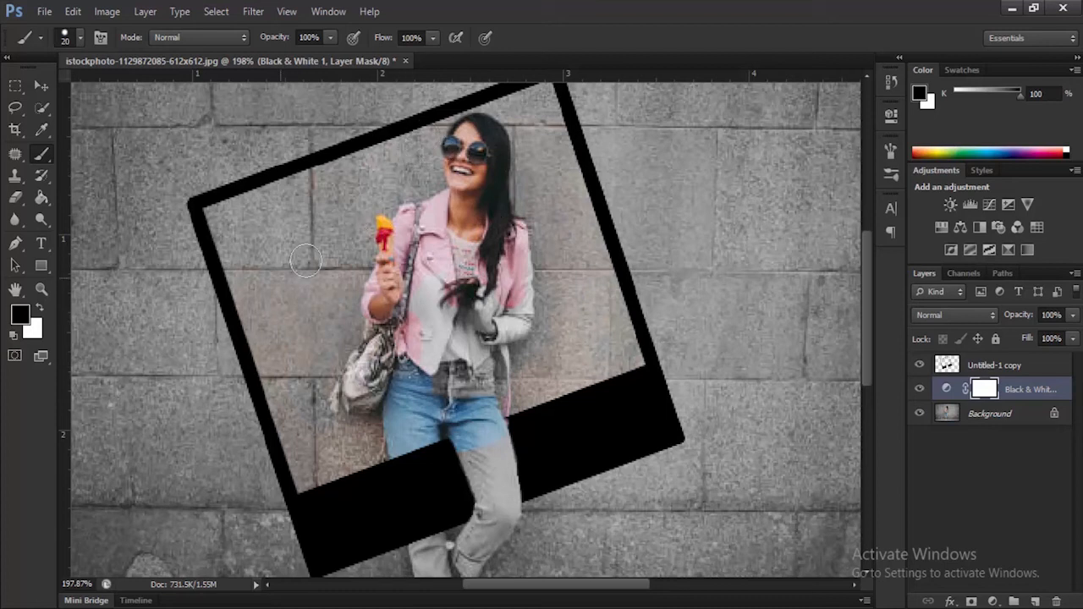
mouse_move(296, 338)
left_mouse_down()
mouse_move(339, 322)
mouse_move(362, 411)
mouse_move(309, 366)
mouse_move(311, 445)
mouse_move(407, 384)
mouse_move(504, 372)
mouse_move(503, 303)
mouse_move(438, 322)
mouse_move(432, 271)
left_mouse_up()
left_click_drag(531, 306, 530, 381)
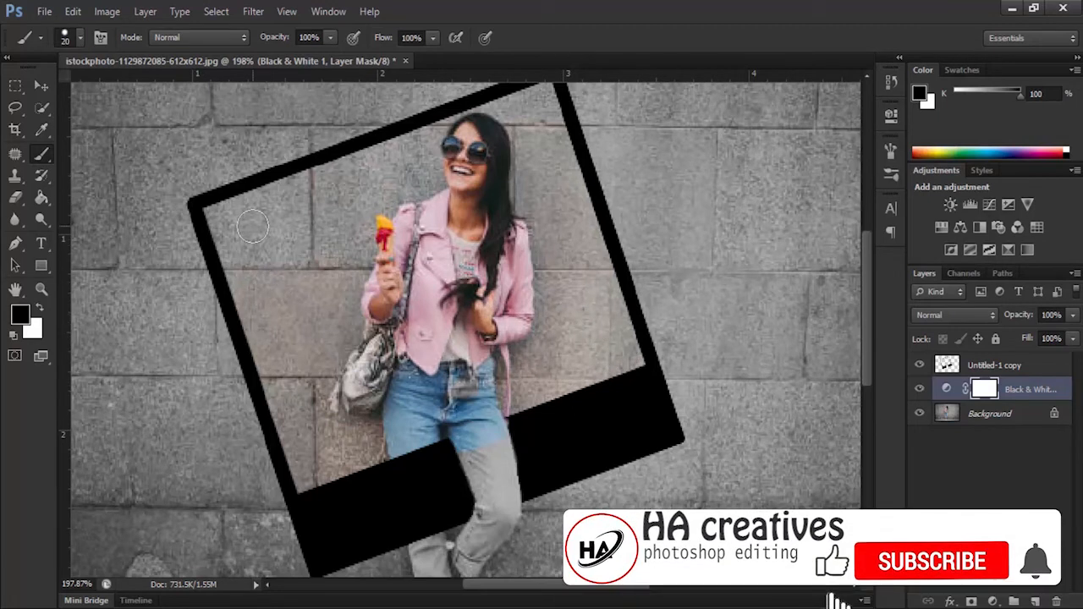
left_click_drag(388, 206, 410, 212)
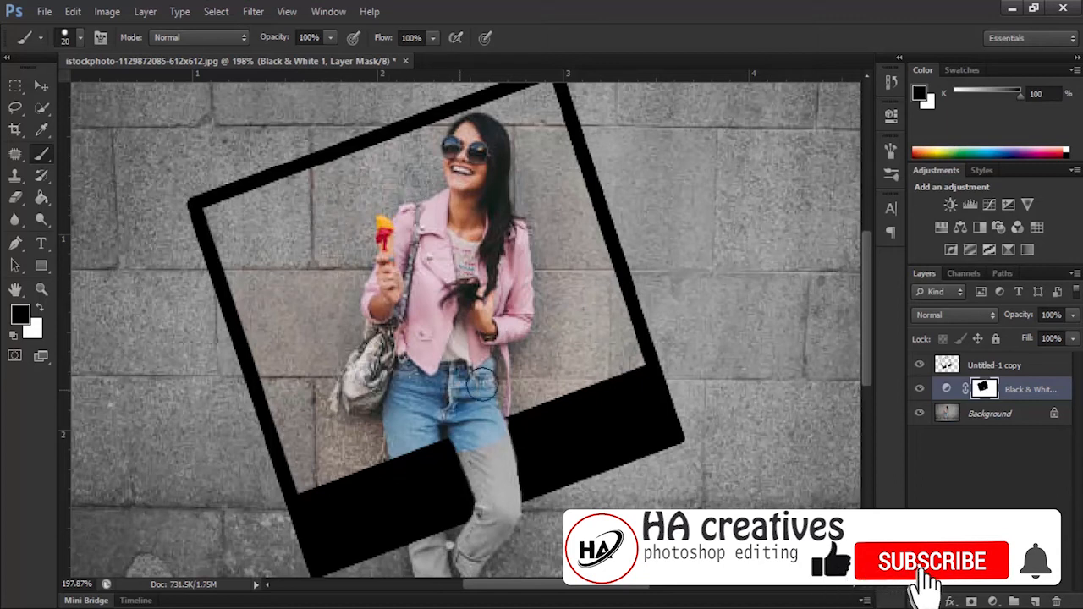
Paint the bent leg overlapping the frame's lower border black on the Black & White mask with an 8 px brush, restoring the blue jeans
scroll(465, 394, "down", 2)
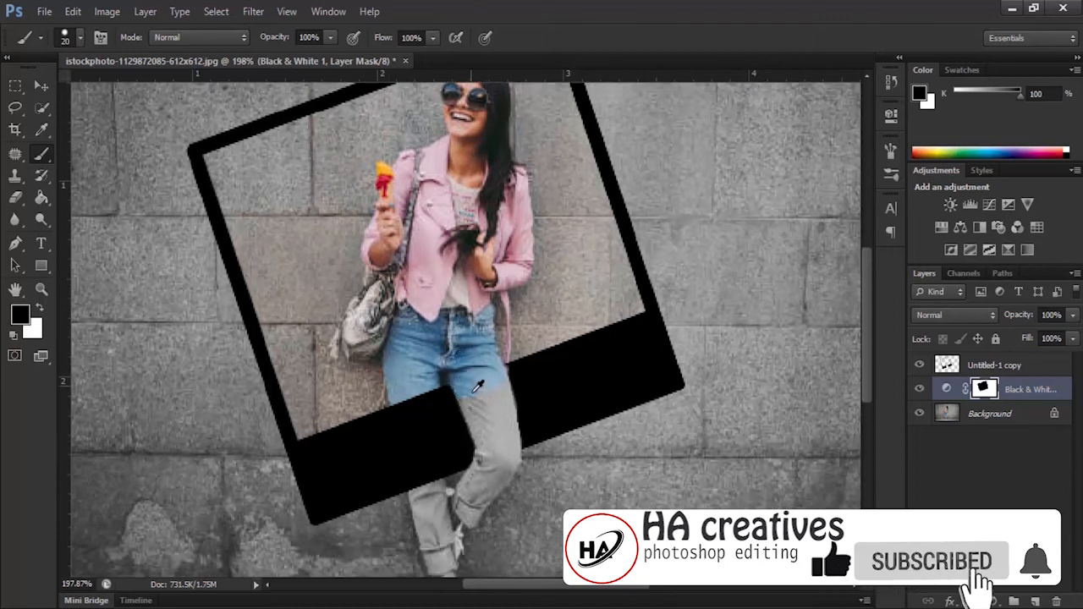
scroll(469, 389, "up", 3)
left_click_drag(479, 363, 464, 290)
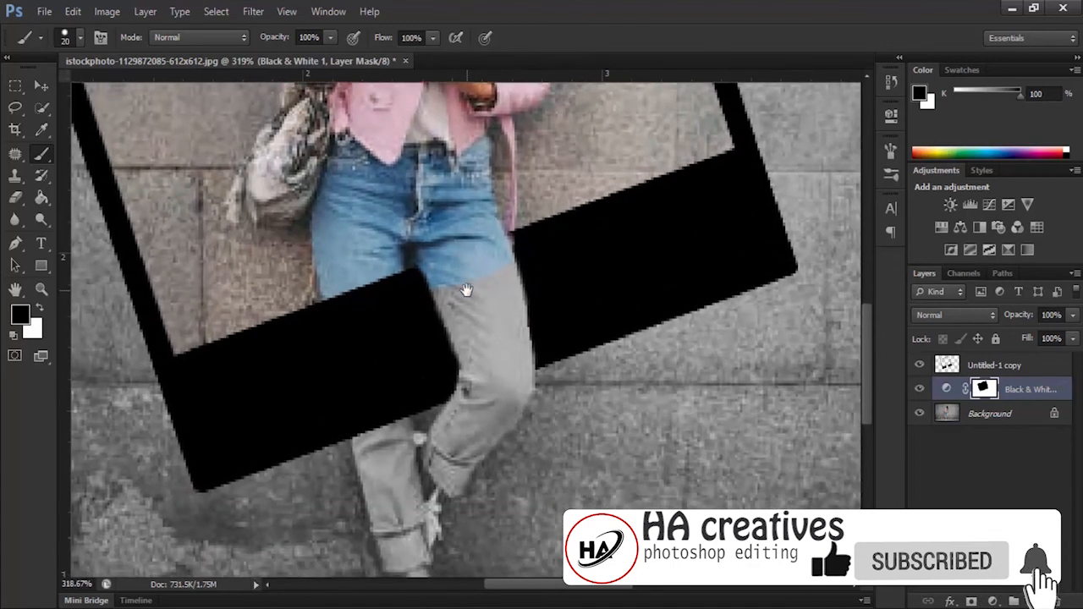
key("bracketleft")
key("bracketleft")
key("bracketleft")
key("bracketleft")
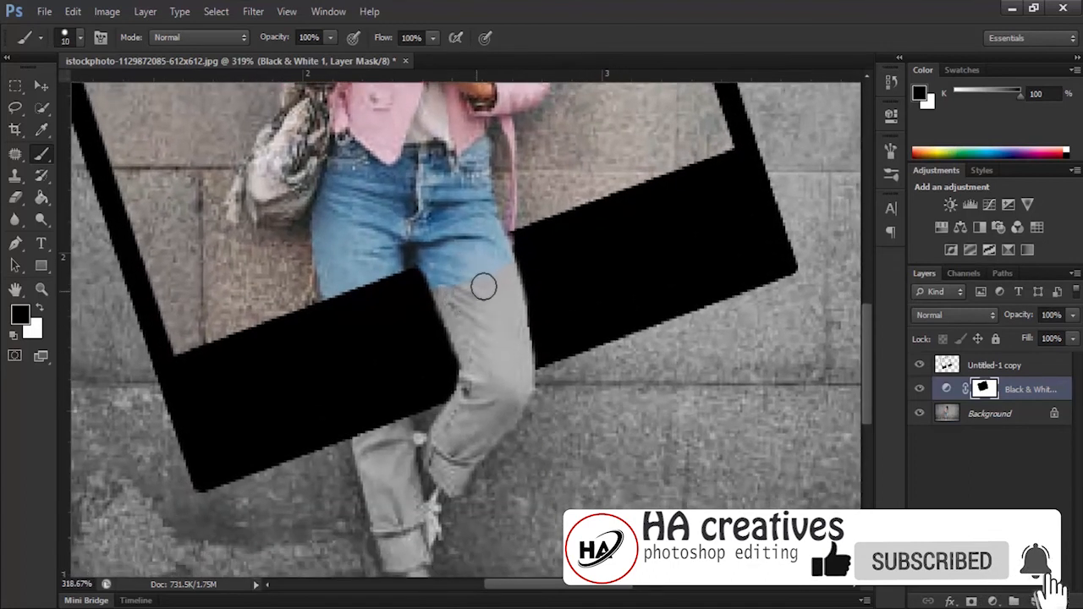
mouse_move(505, 275)
left_mouse_down()
mouse_move(522, 393)
mouse_move(499, 431)
left_mouse_up()
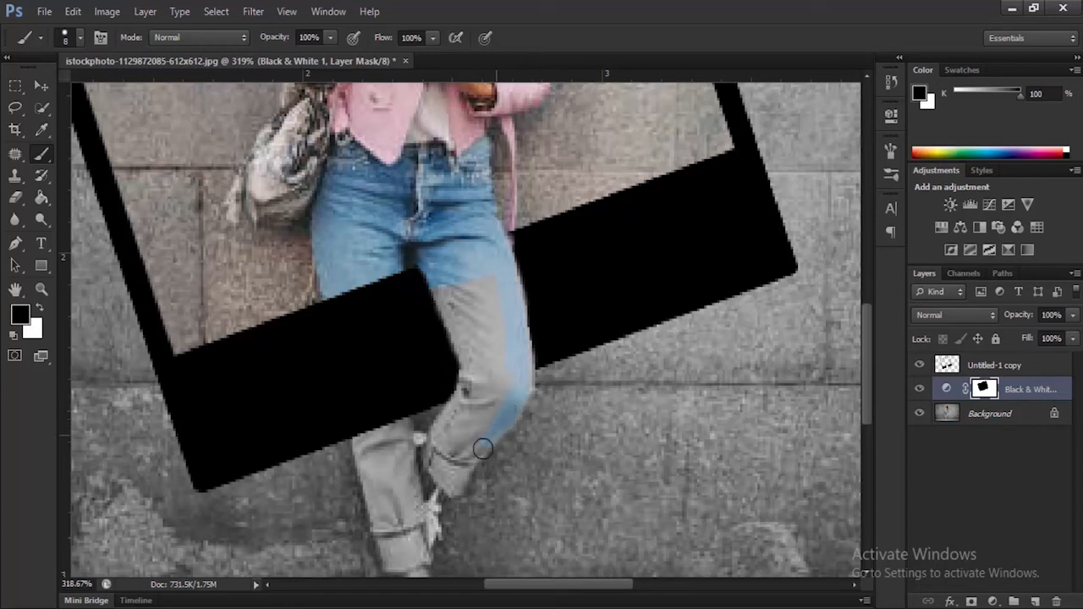
mouse_move(456, 480)
left_mouse_down()
mouse_move(425, 456)
mouse_move(465, 406)
mouse_move(471, 369)
mouse_move(441, 291)
mouse_move(472, 279)
mouse_move(492, 352)
mouse_move(494, 324)
mouse_move(497, 379)
mouse_move(504, 362)
mouse_move(506, 412)
mouse_move(475, 439)
mouse_move(480, 416)
mouse_move(457, 463)
mouse_move(450, 434)
mouse_move(480, 363)
mouse_move(483, 419)
mouse_move(484, 330)
mouse_move(477, 325)
mouse_move(469, 356)
mouse_move(466, 290)
mouse_move(464, 324)
mouse_move(465, 304)
mouse_move(487, 362)
mouse_move(471, 438)
left_mouse_up()
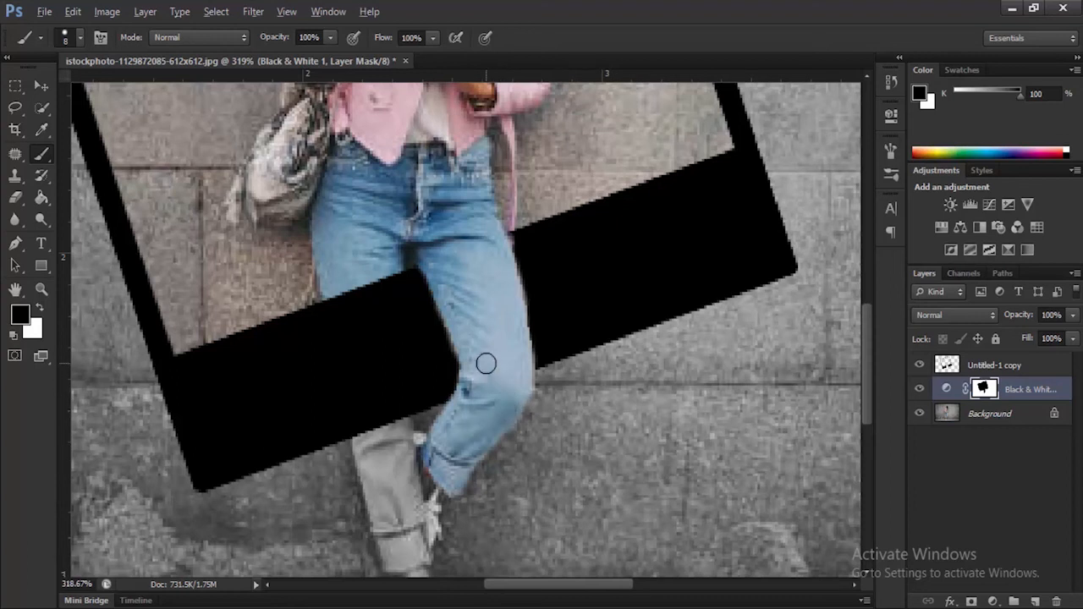
scroll(486, 363, "down", 6)
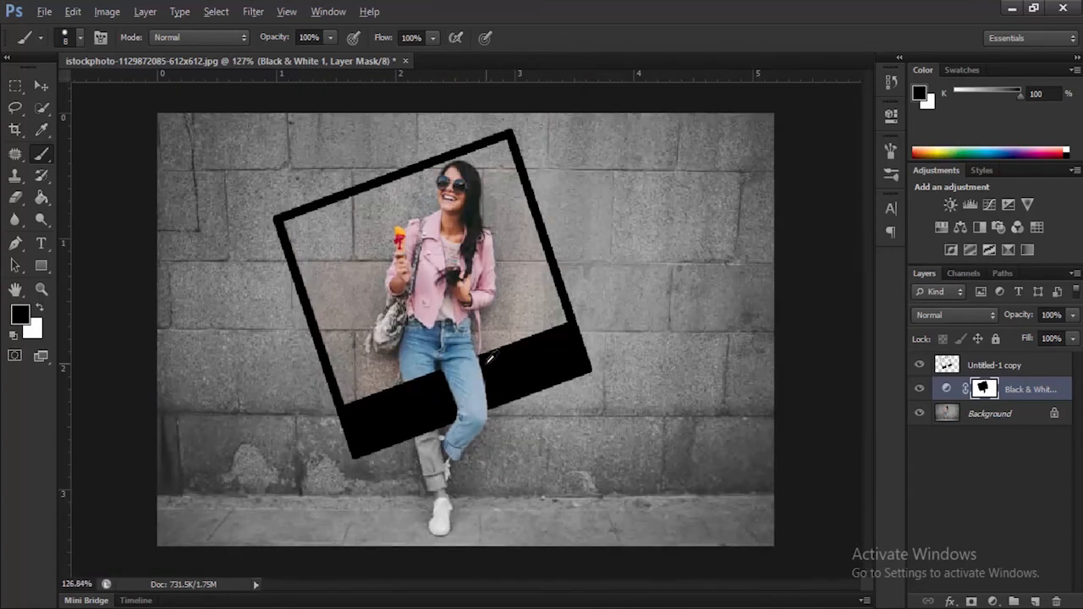
scroll(489, 359, "down", 1)
scroll(489, 360, "down", 1)
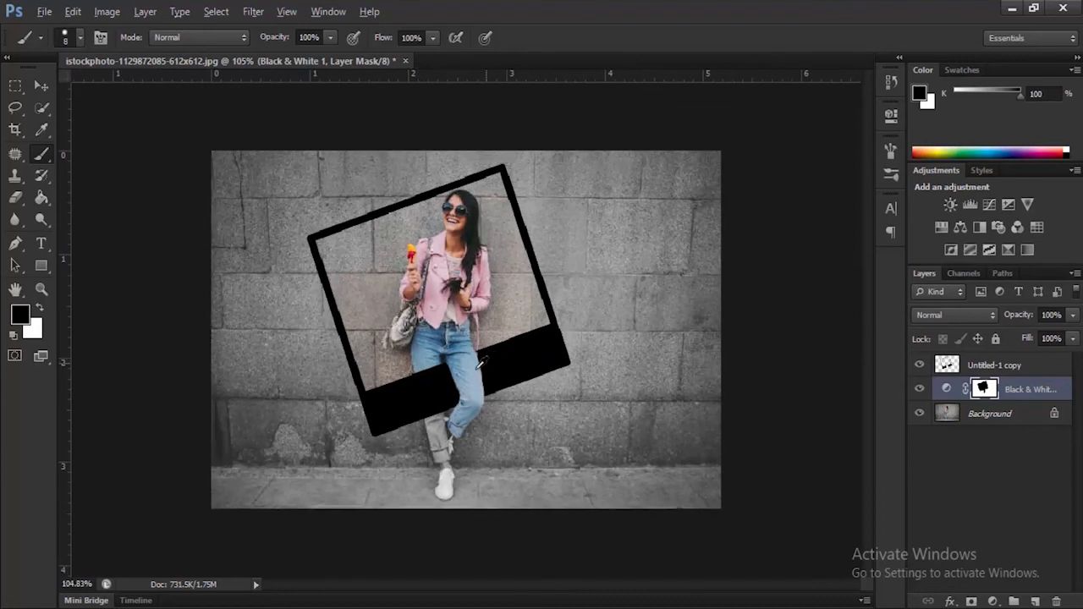
scroll(499, 430, "up", 2)
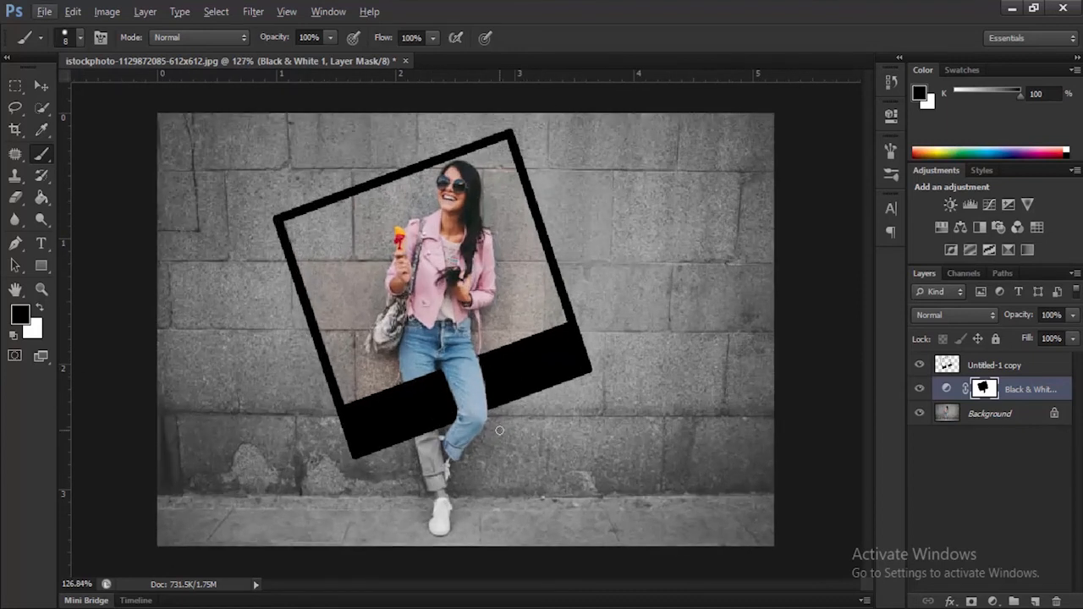
scroll(499, 430, "down", 2)
scroll(508, 418, "up", 2)
Enable a Color Overlay layer style on the Untitled-1 copy frame layer
left_click(999, 370)
right_click(1002, 369)
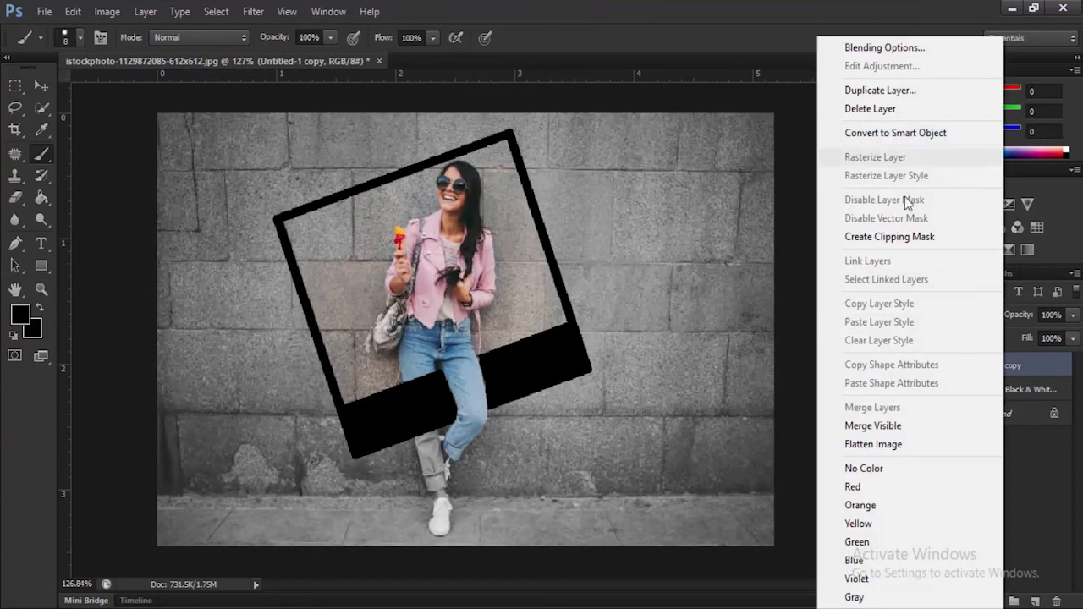
left_click(891, 50)
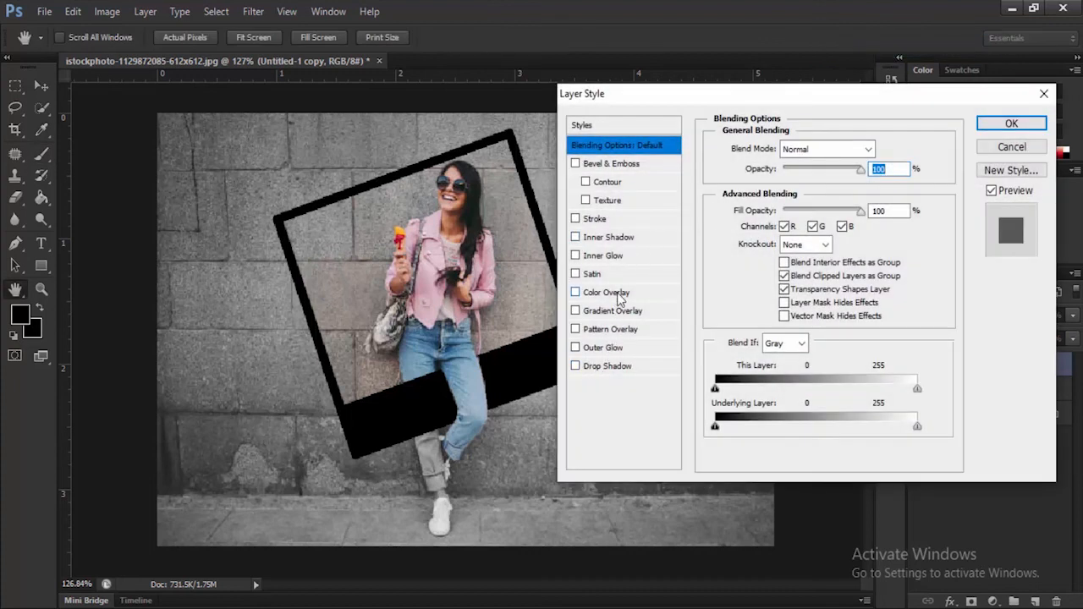
left_click(606, 291)
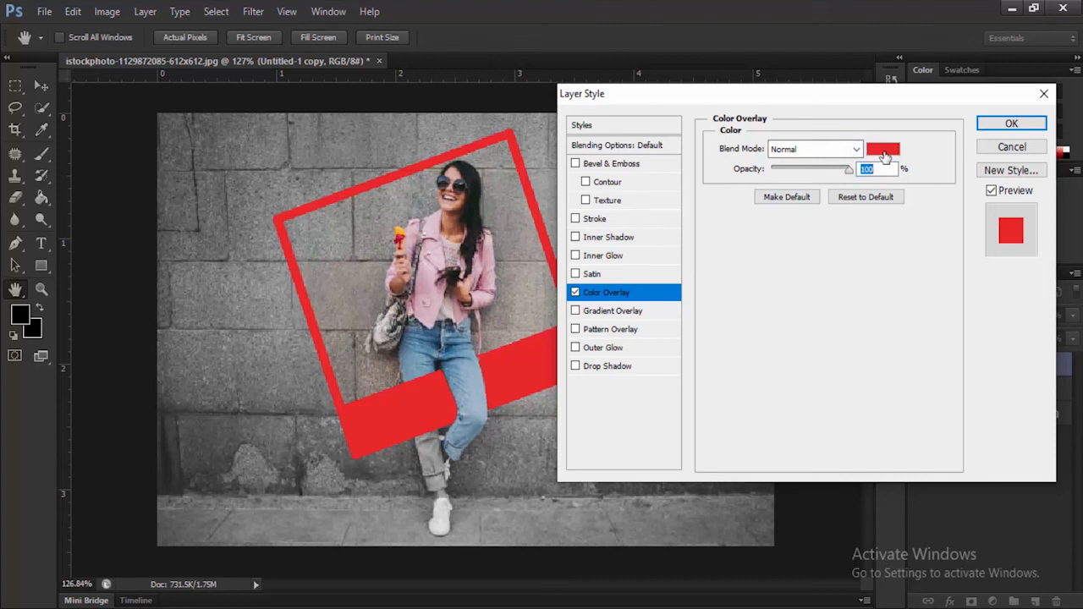
Set the frame's overlay color to cc99cc by sampling the woman's pink jacket
left_click(883, 151)
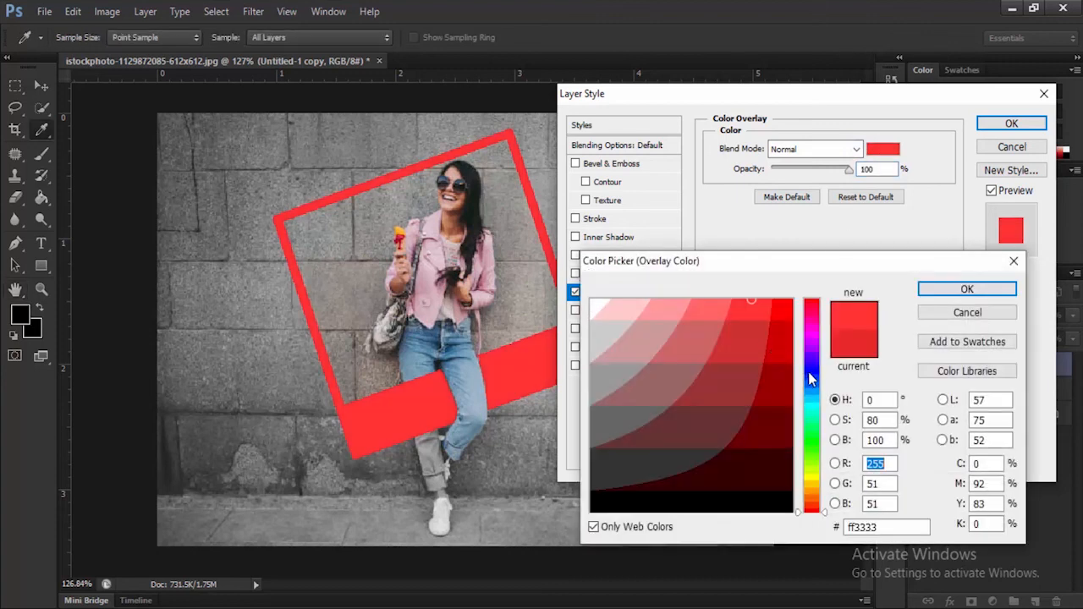
left_click(809, 371)
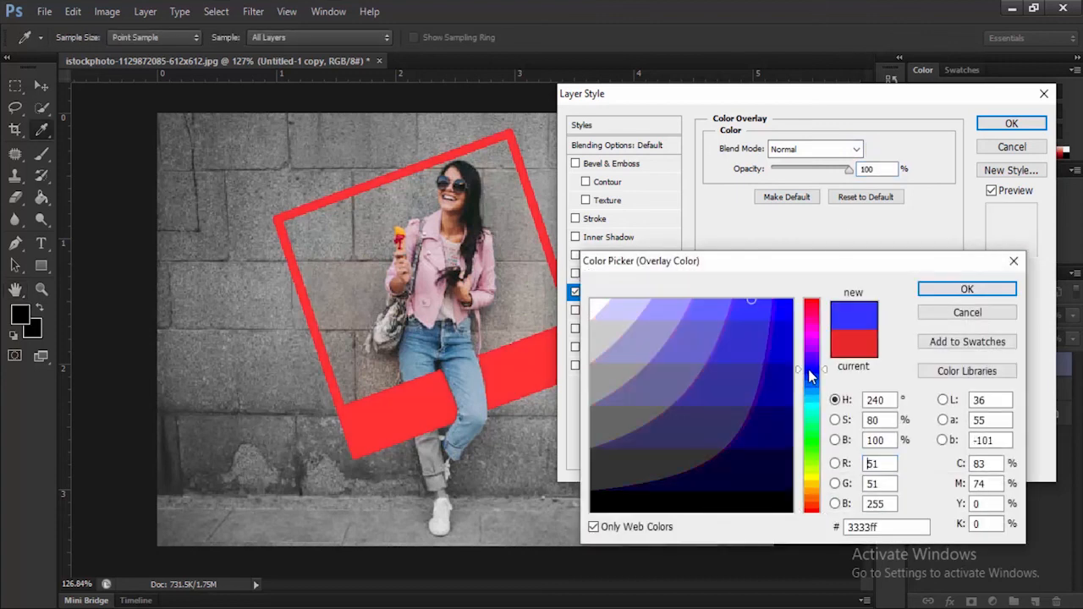
left_click(427, 286)
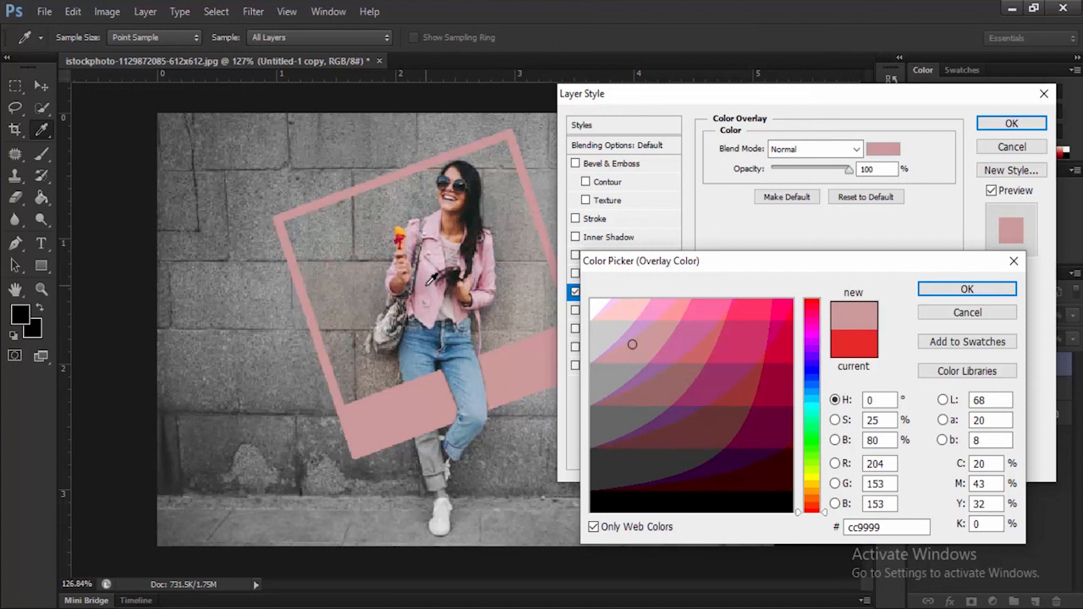
left_click(554, 365)
left_click(433, 286)
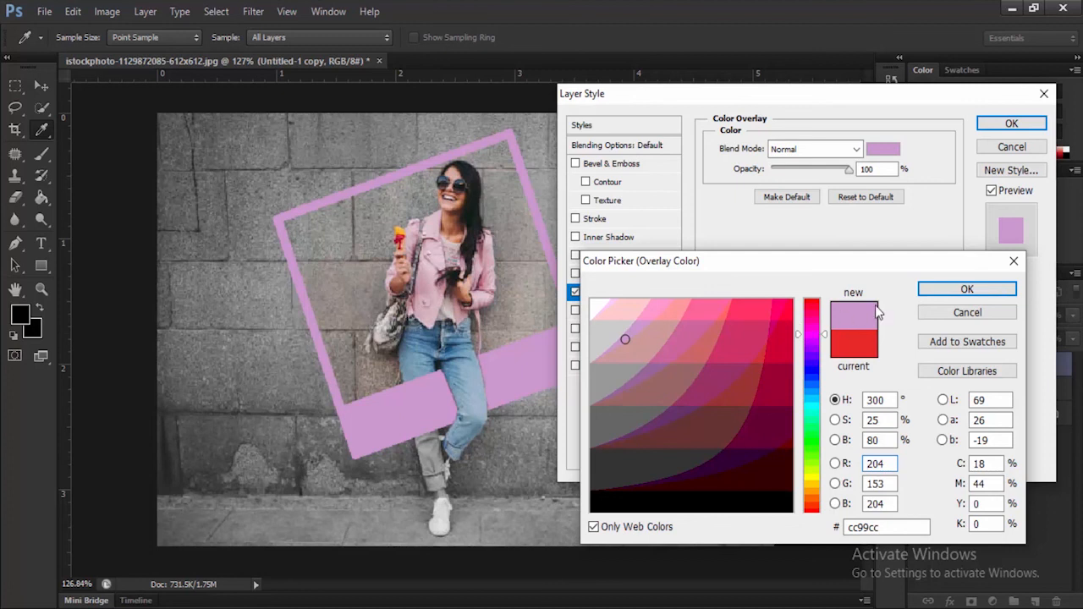
left_click(945, 290)
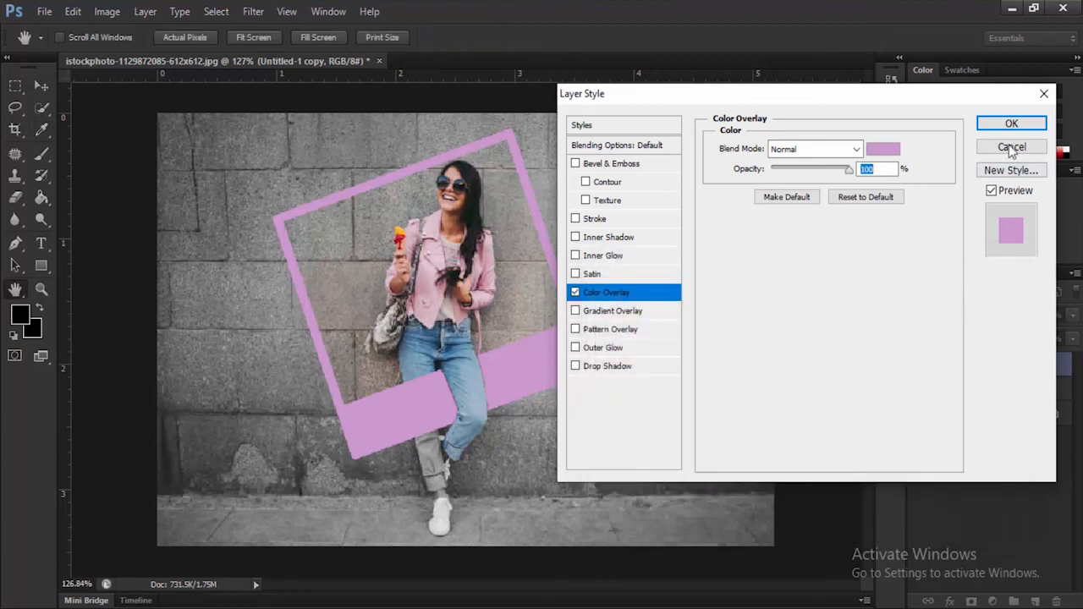